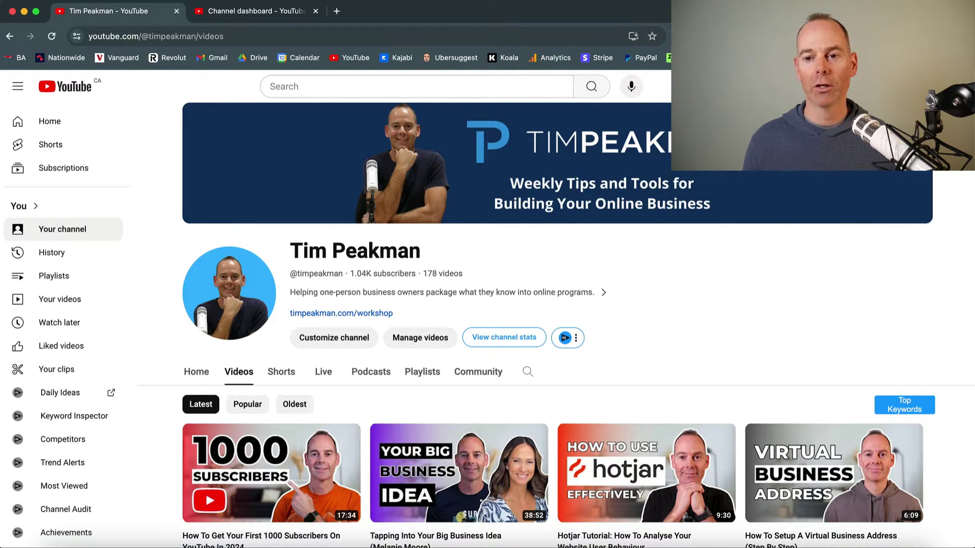
Open the vidIQ extension's shortcuts menu, then close it again.
left_click(787, 36)
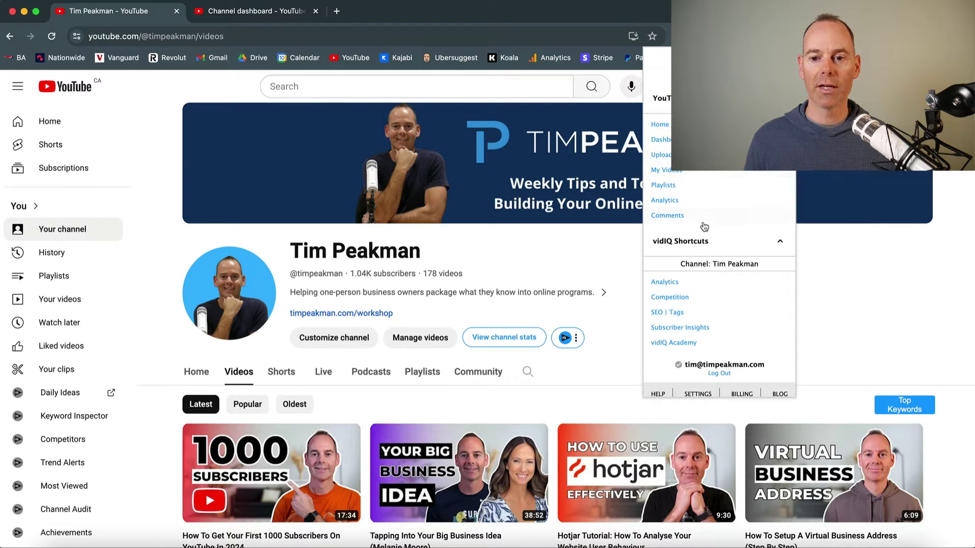
left_click(814, 305)
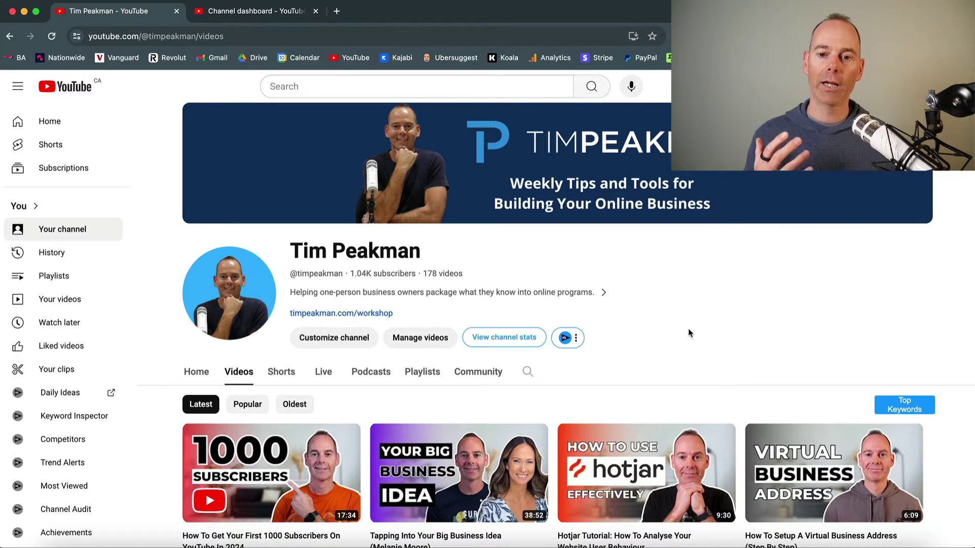
scroll(689, 332, "down", 1)
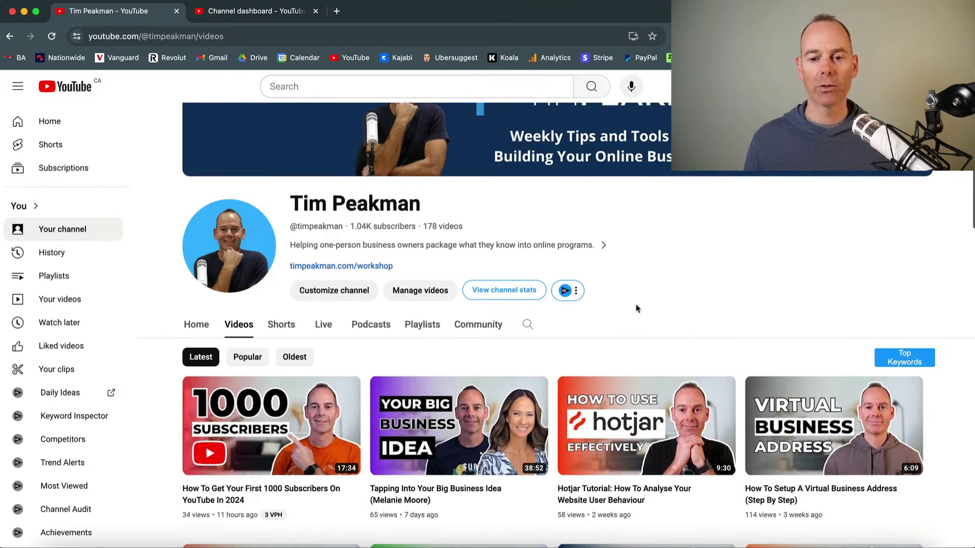
Open vidIQ channel stats and scroll the 30-day graphs: 15,387 views, 129 subscribers, 9 videos.
left_click(518, 293)
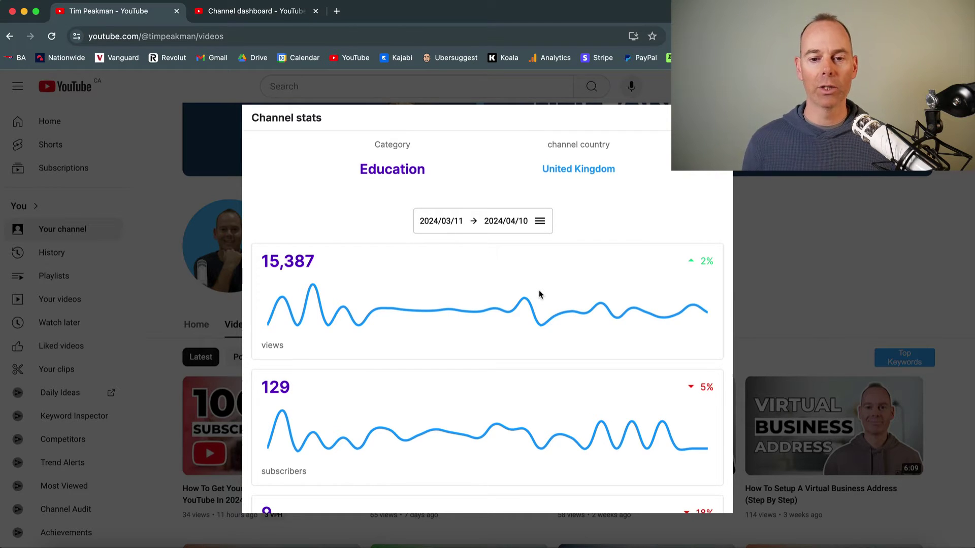
scroll(540, 294, "down", 2)
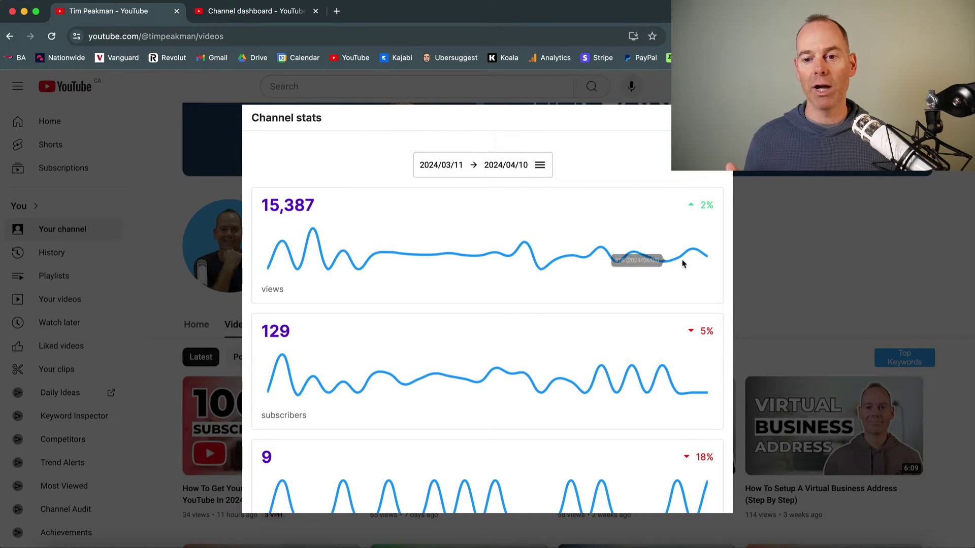
scroll(659, 348, "down", 1)
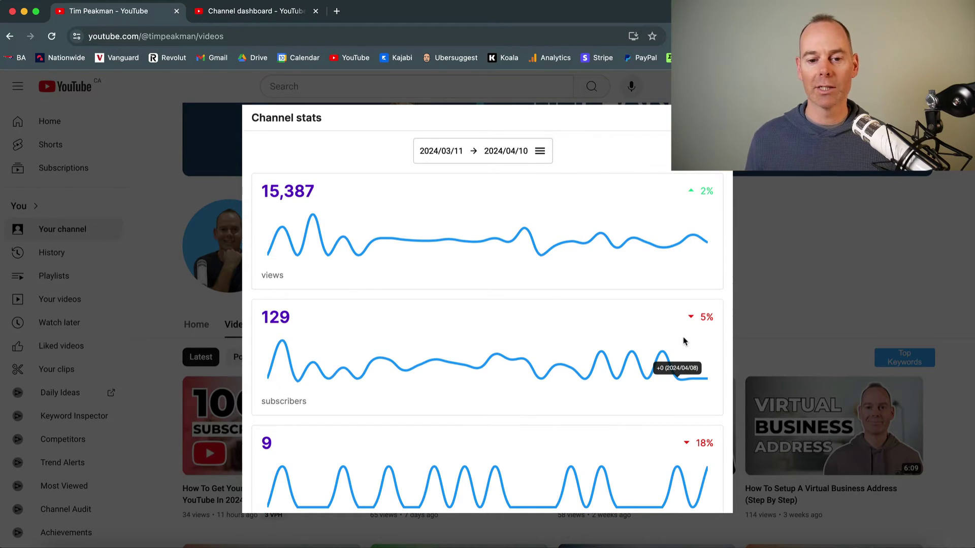
scroll(670, 341, "down", 3)
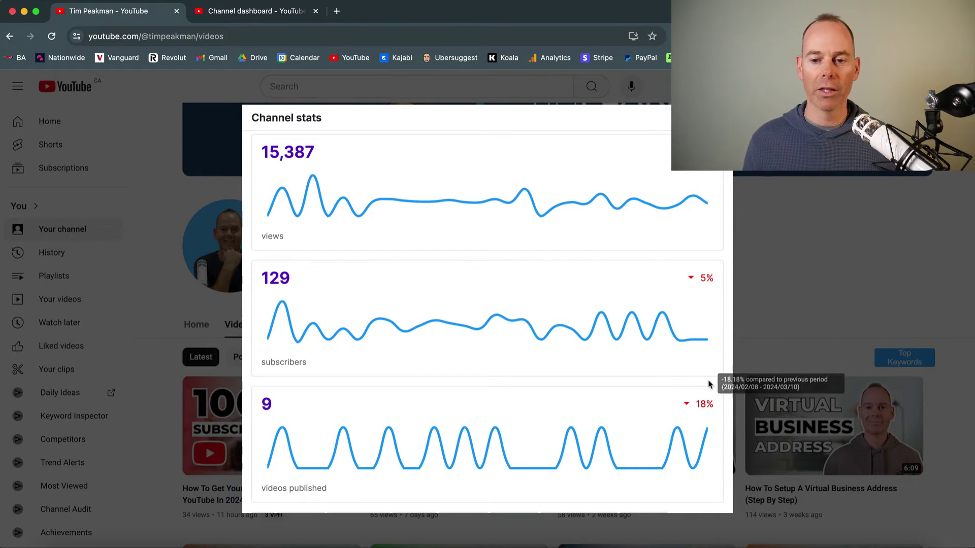
scroll(675, 376, "up", 8)
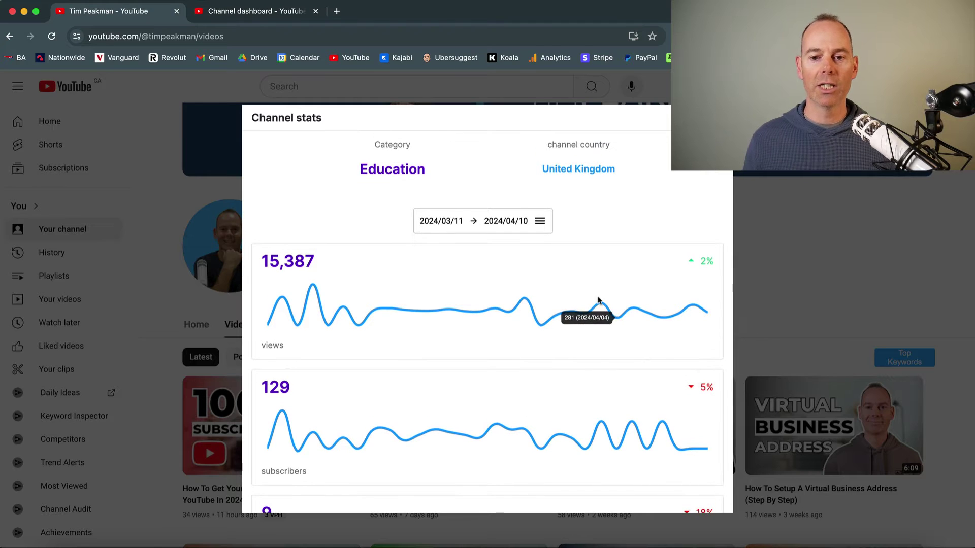
Switch the channel stats date range to Last 6 Months.
left_click(540, 227)
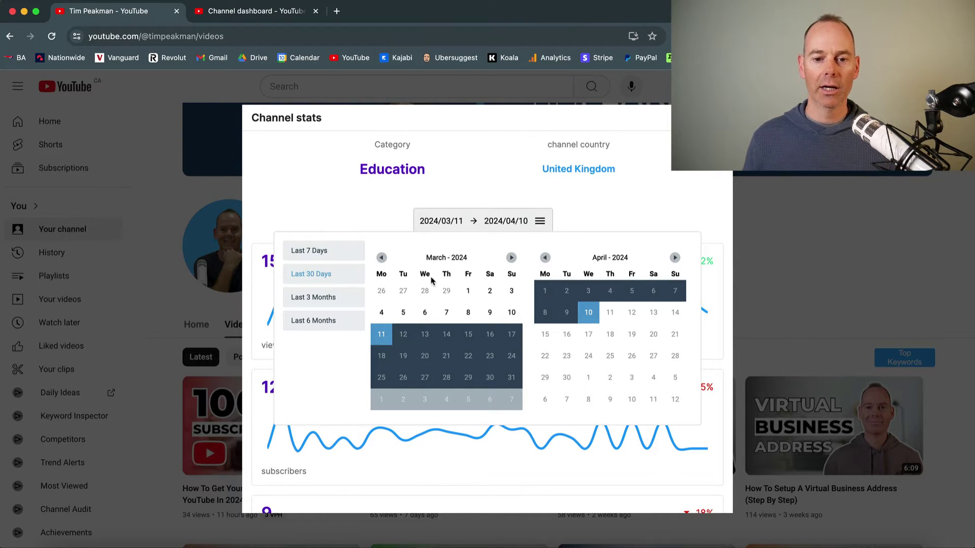
left_click(334, 321)
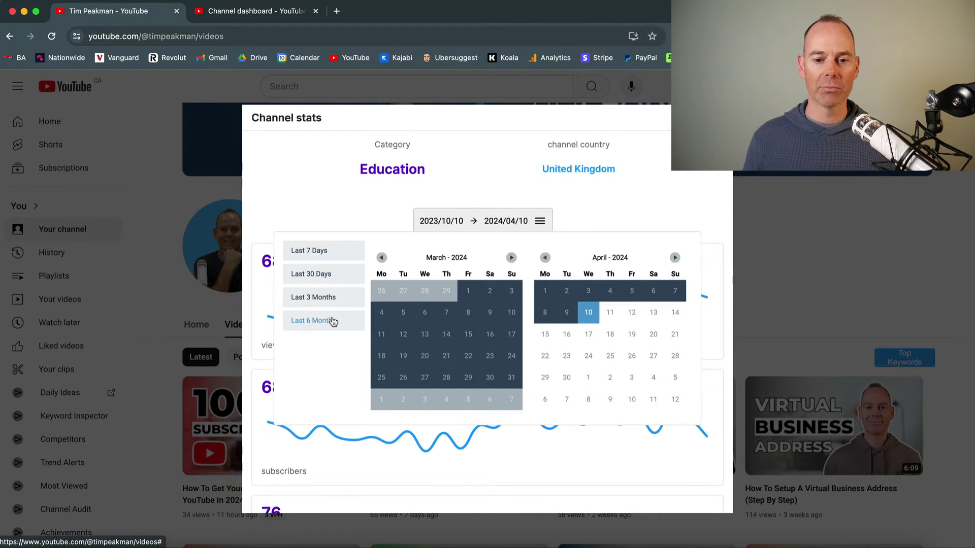
left_click(623, 210)
scroll(623, 209, "down", 1)
scroll(623, 209, "down", 2)
scroll(623, 209, "down", 2)
scroll(624, 209, "up", 1)
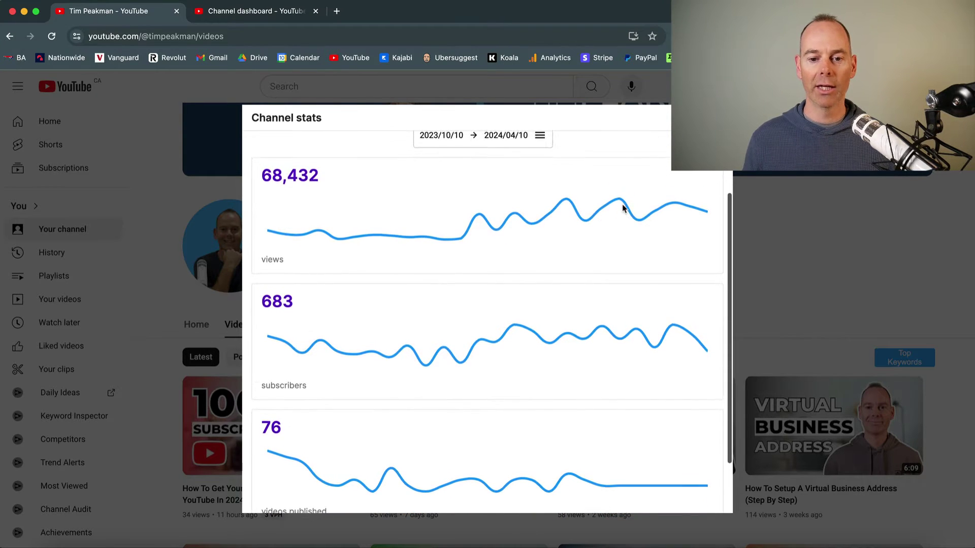
Review the six-month graphs (68,432 views, 683 subscribers), then close Channel stats with Escape.
mouse_move(270, 456)
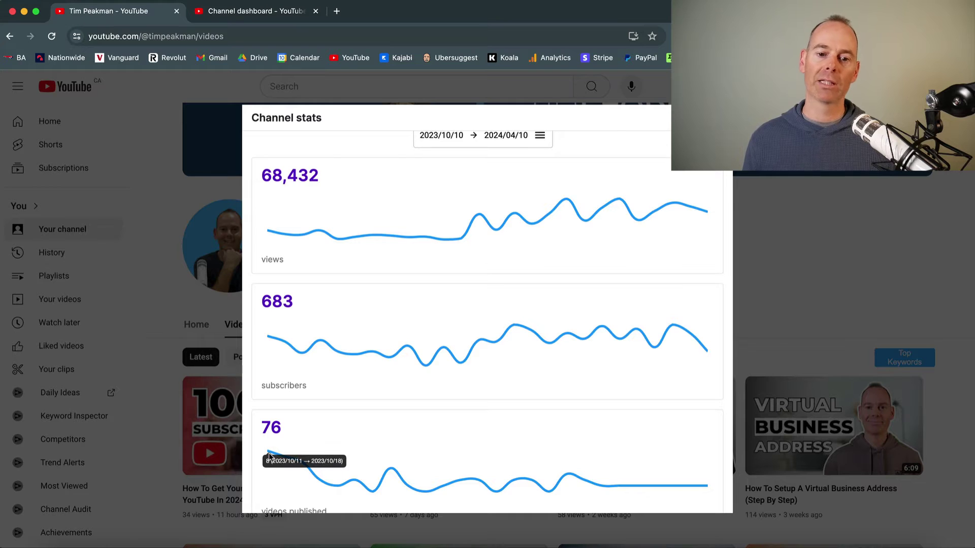
scroll(270, 455, "down", 1)
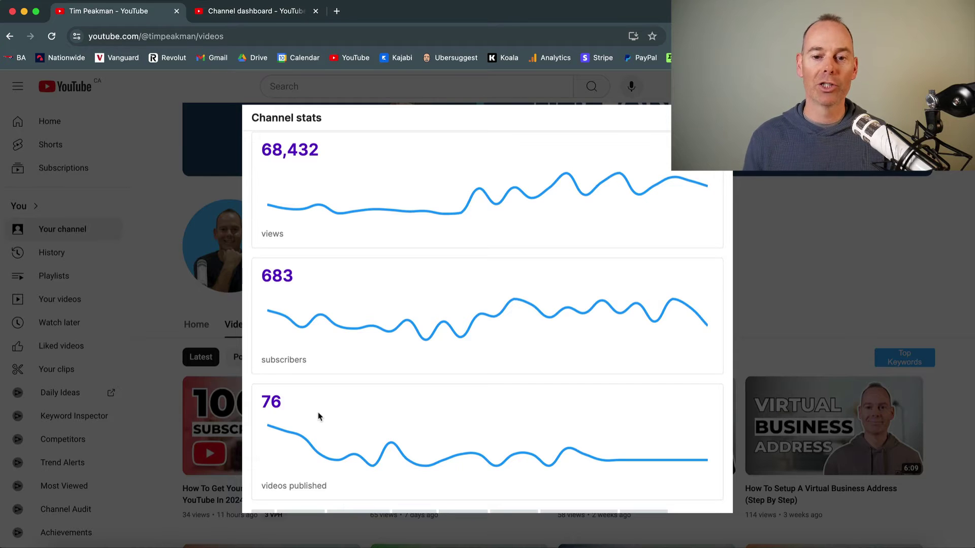
mouse_move(257, 435)
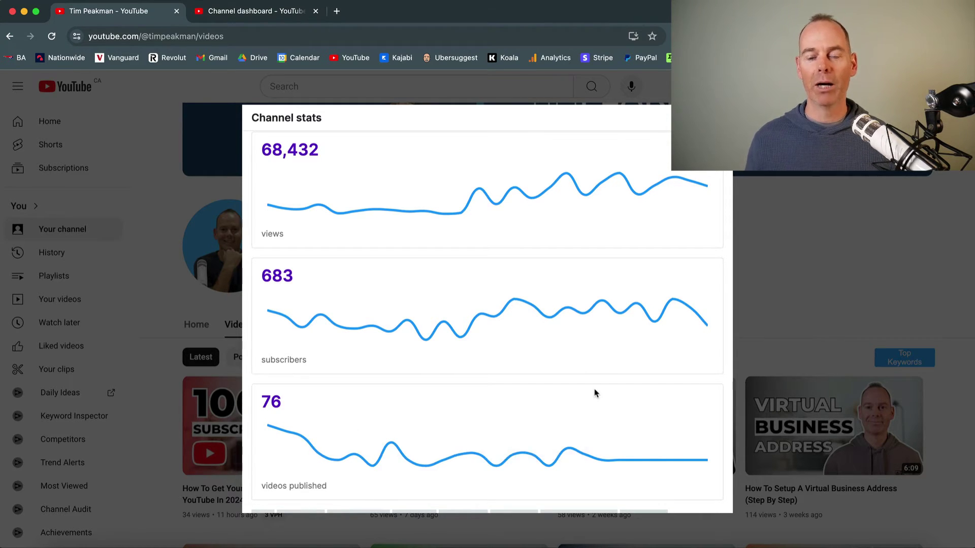
scroll(595, 393, "up", 3)
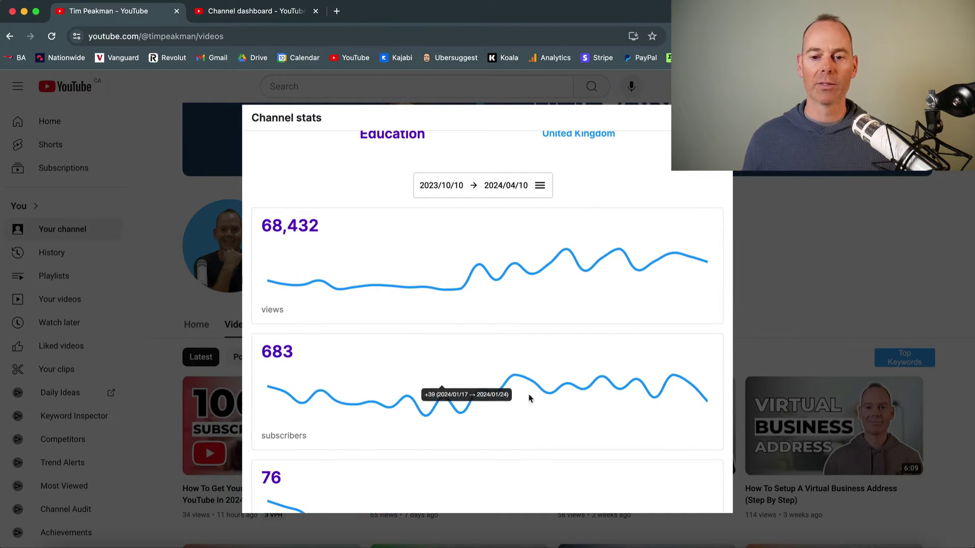
mouse_move(663, 389)
scroll(579, 331, "up", 1)
mouse_move(657, 309)
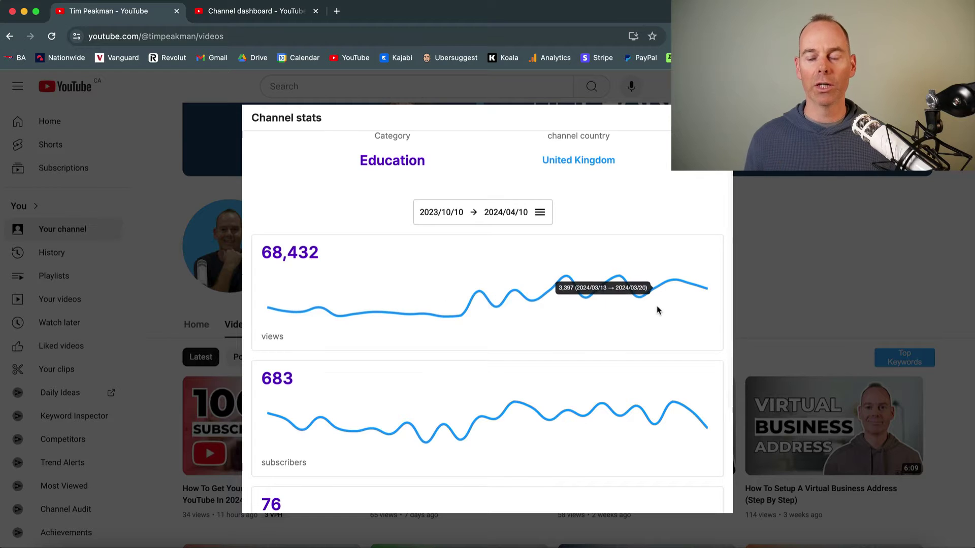
key("Escape")
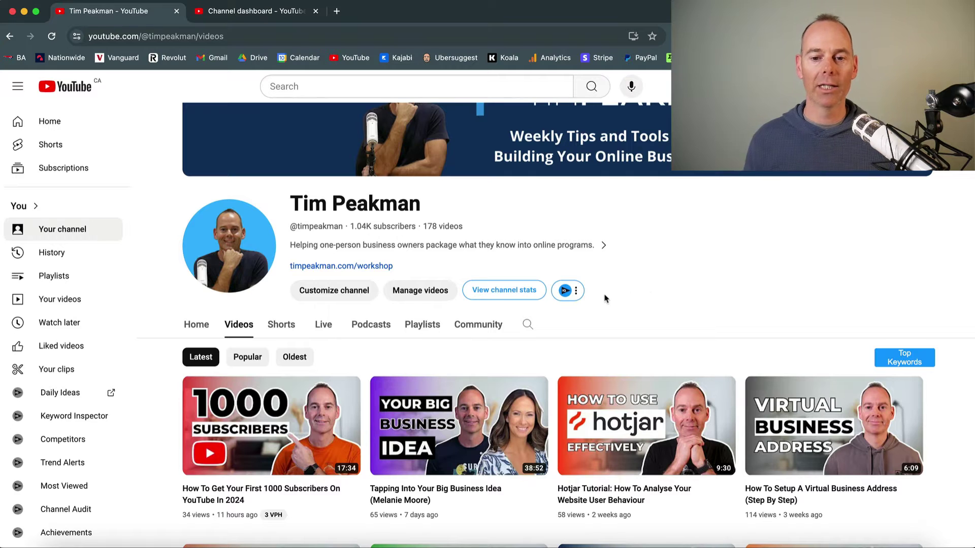
left_click(576, 290)
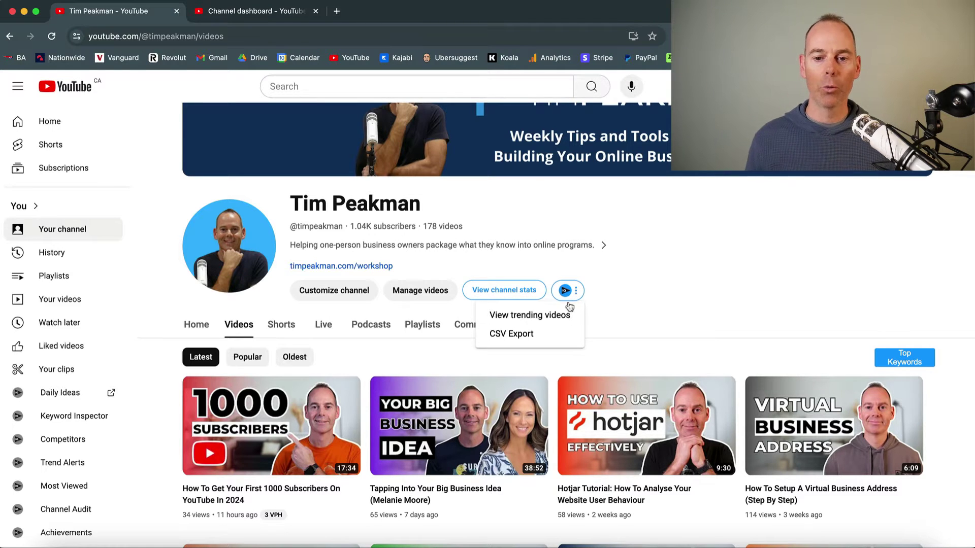
left_click(542, 316)
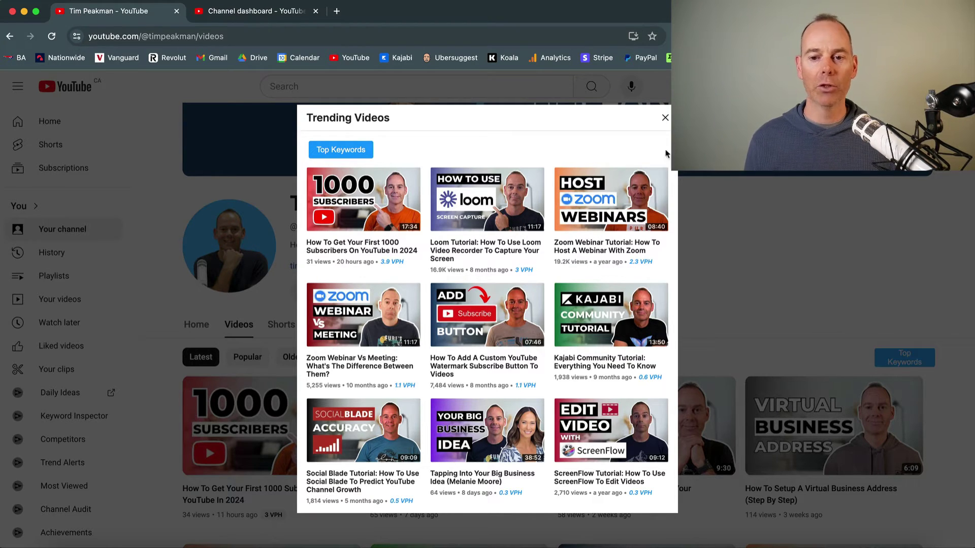
left_click(665, 117)
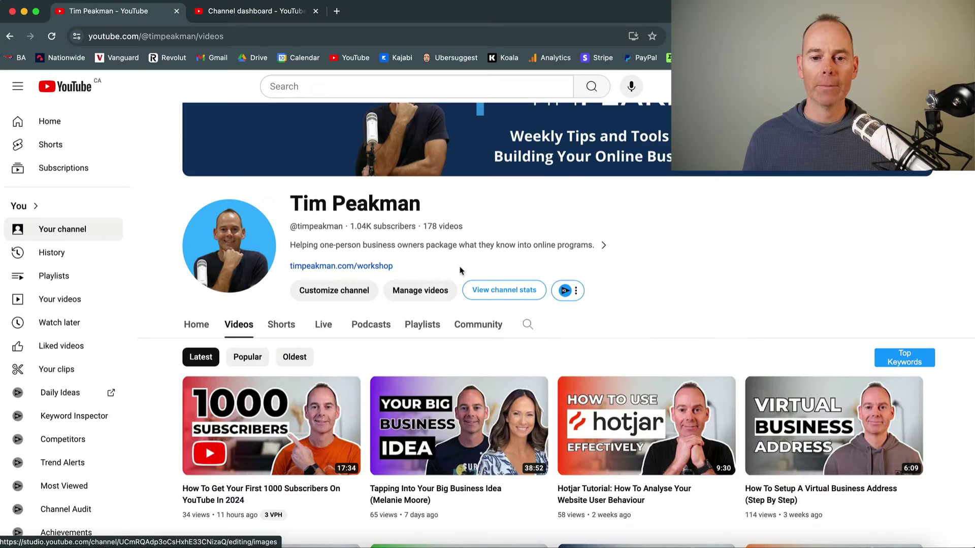
Sort the channel's videos by Popular and read vidIQ's VPH and outlier score tooltips.
left_click(252, 357)
scroll(178, 426, "down", 3)
scroll(175, 428, "down", 1)
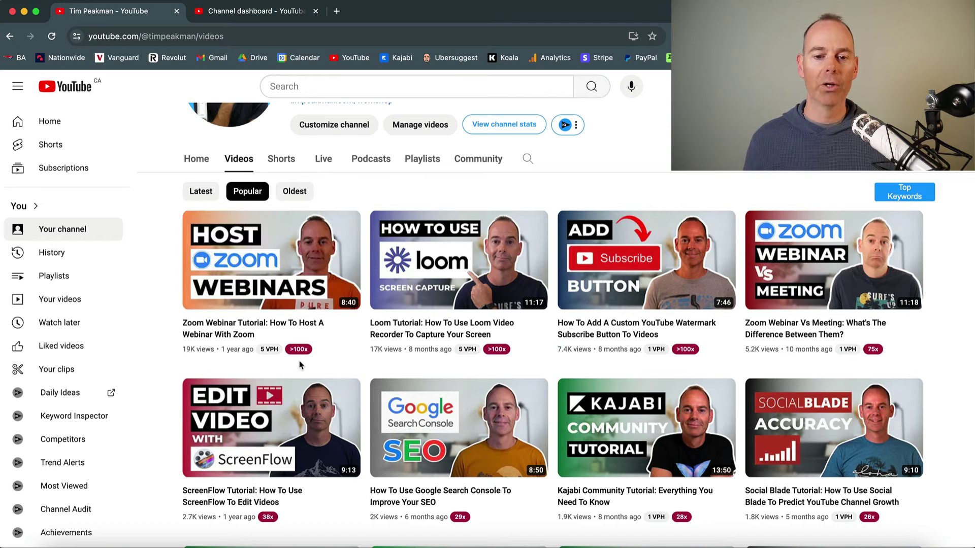
mouse_move(302, 354)
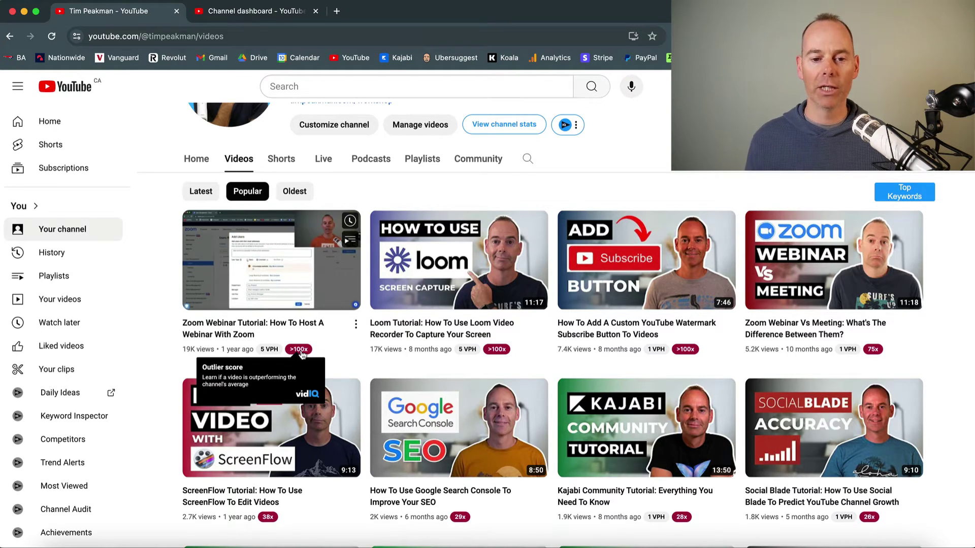
mouse_move(272, 353)
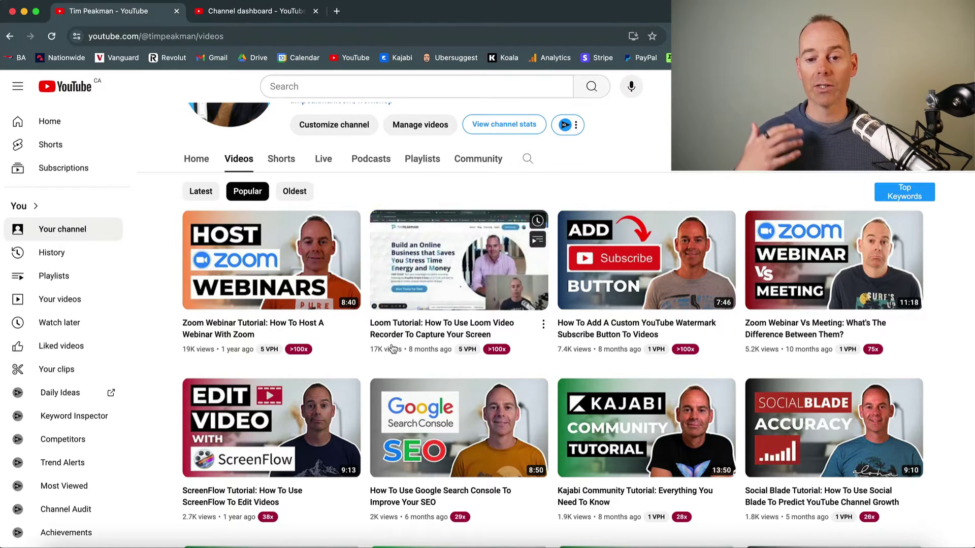
mouse_move(466, 355)
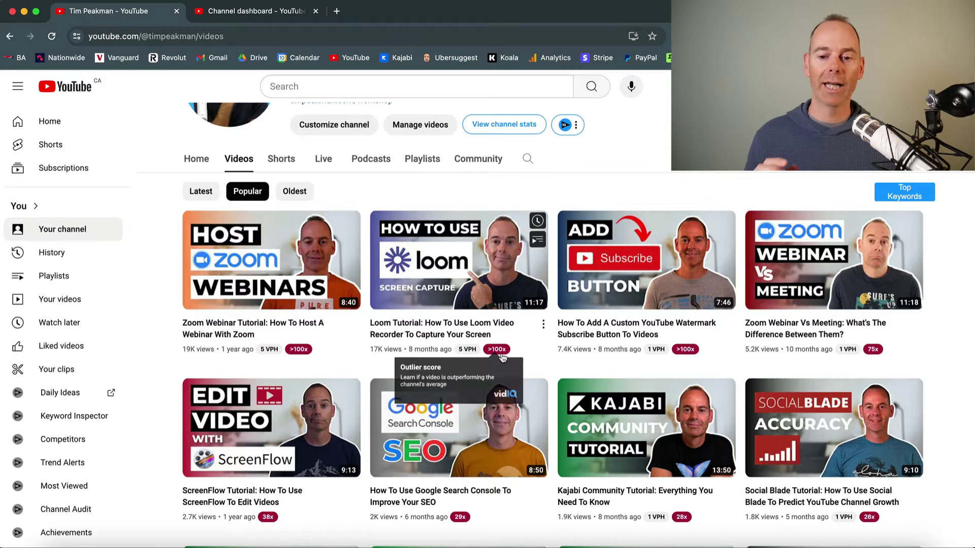
scroll(528, 360, "up", 2)
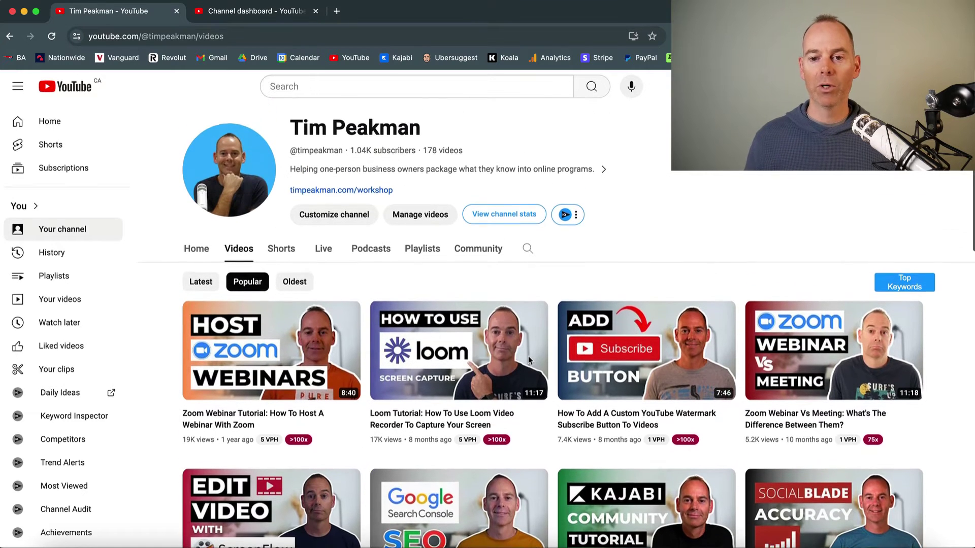
Browse vidIQ's Top Keywords list, with kajabi scoring 81.0, then close it.
left_click(900, 283)
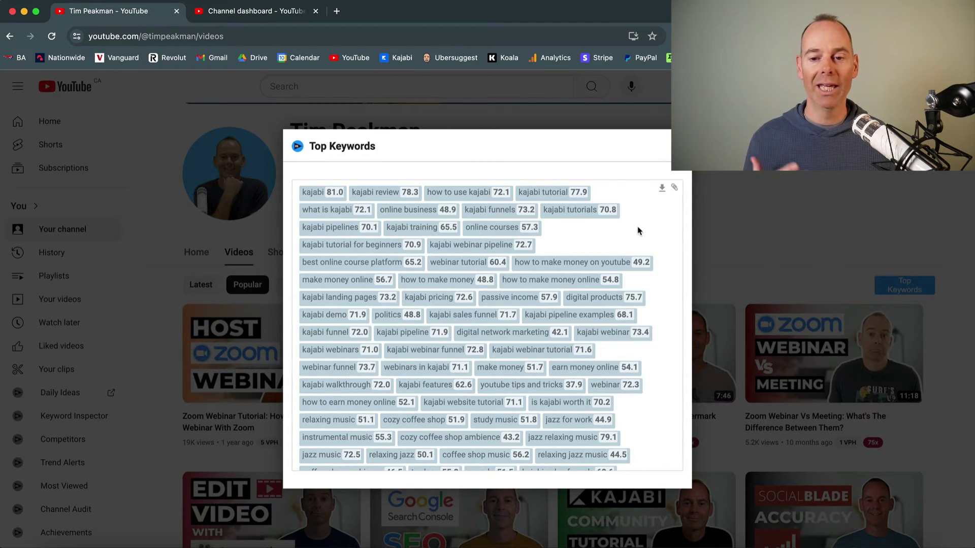
scroll(638, 231, "down", 5)
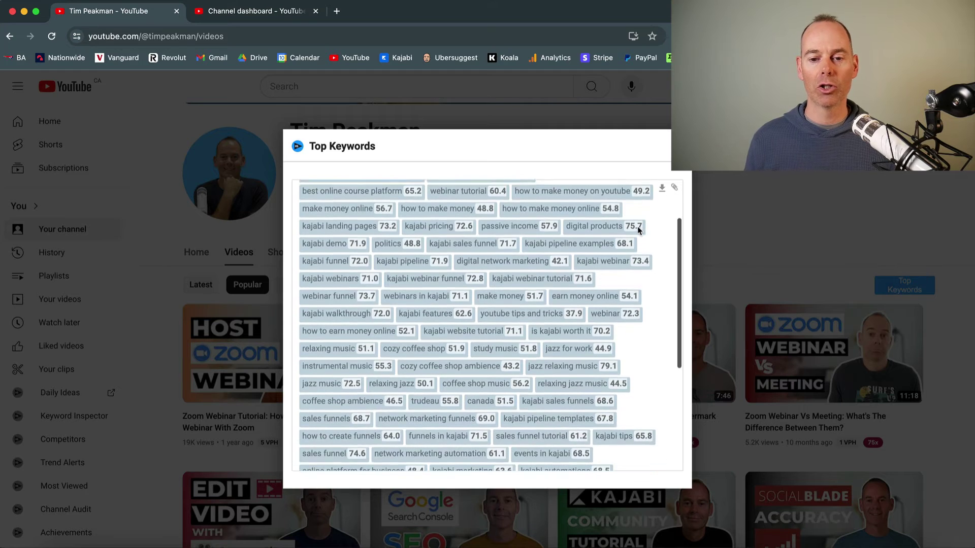
scroll(638, 231, "down", 2)
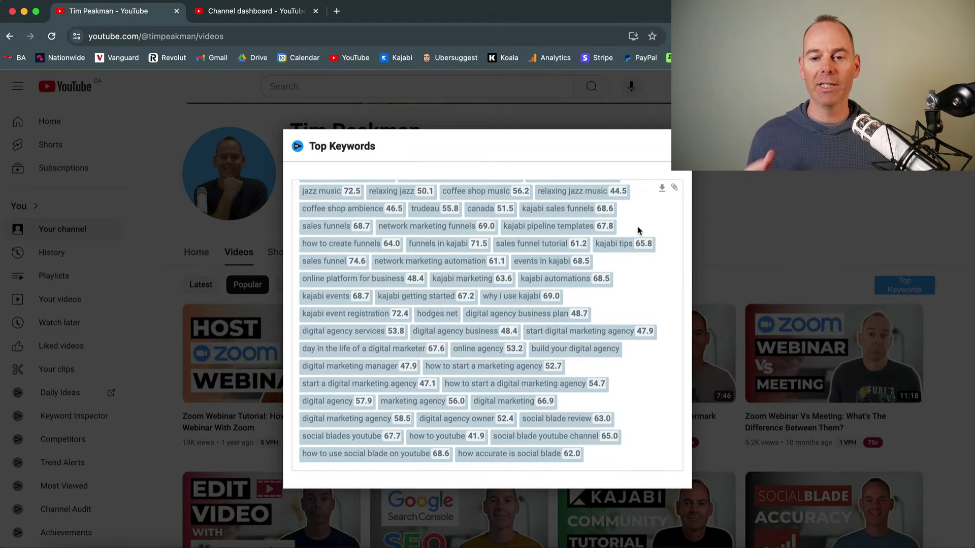
scroll(638, 231, "up", 6)
scroll(637, 231, "up", 2)
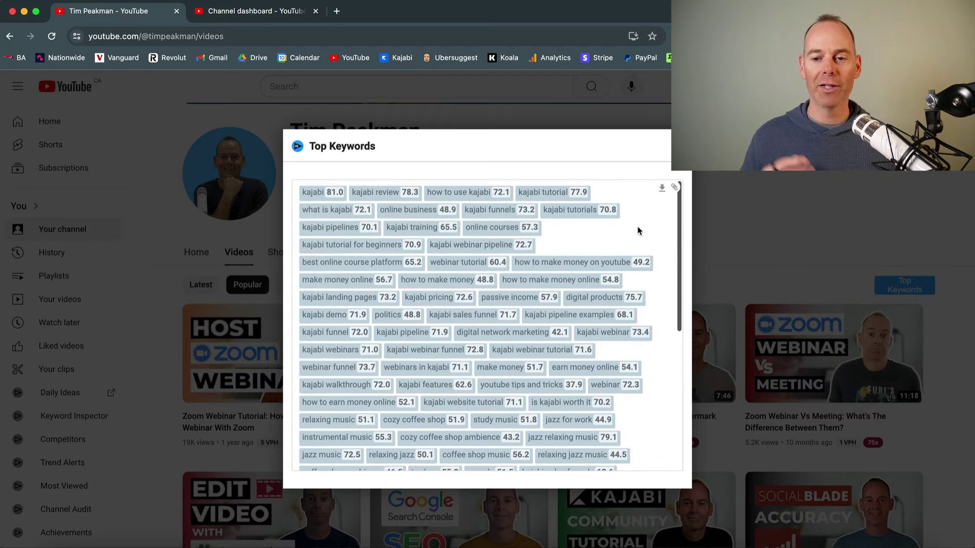
key("Escape")
scroll(638, 249, "up", 1)
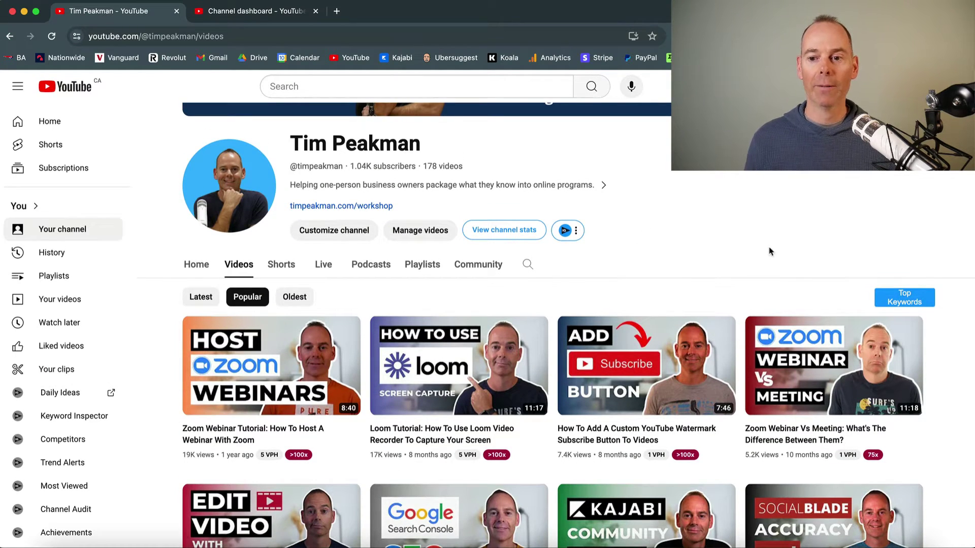
Close vidIQ's quick analytics popup showing 911 views in 48 hours and 1,042 subscribers.
scroll(768, 251, "up", 3)
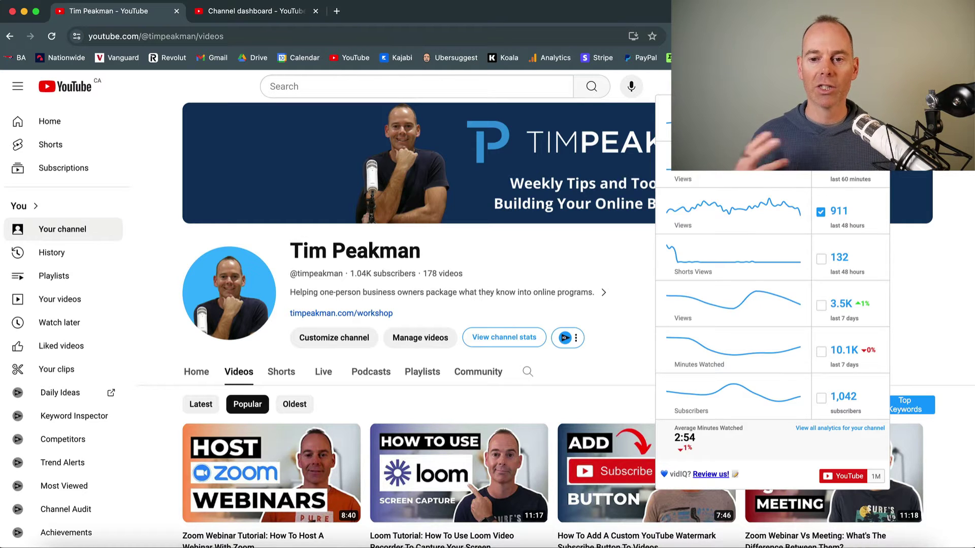
left_click(636, 250)
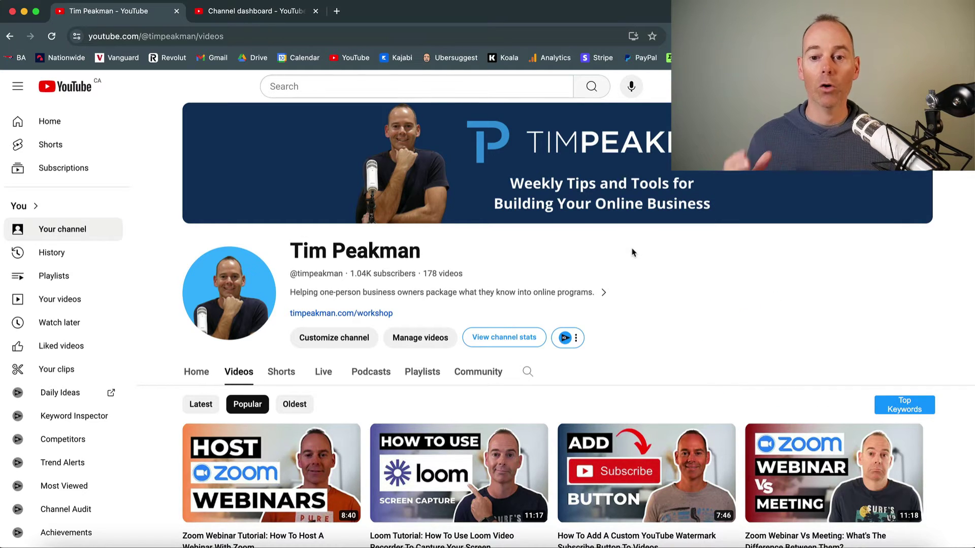
From Studio's Content list, open Video details for 'How To Get Your First 1000 Subscribers' and scroll down.
left_click(275, 13)
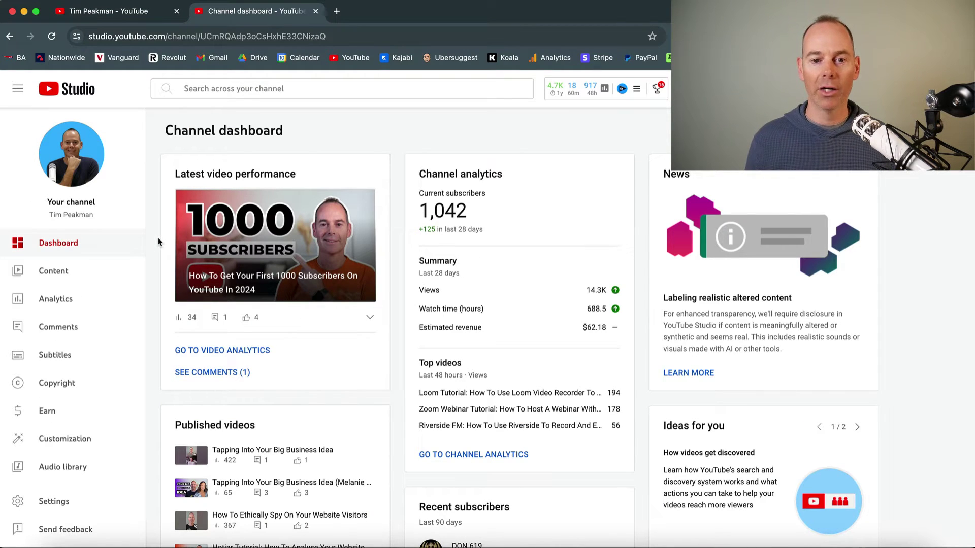
left_click(54, 277)
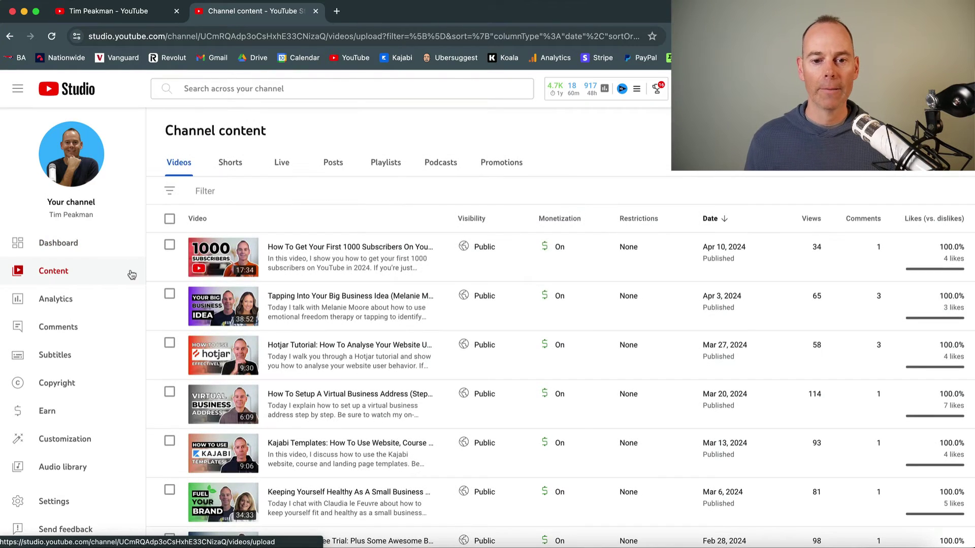
left_click(303, 246)
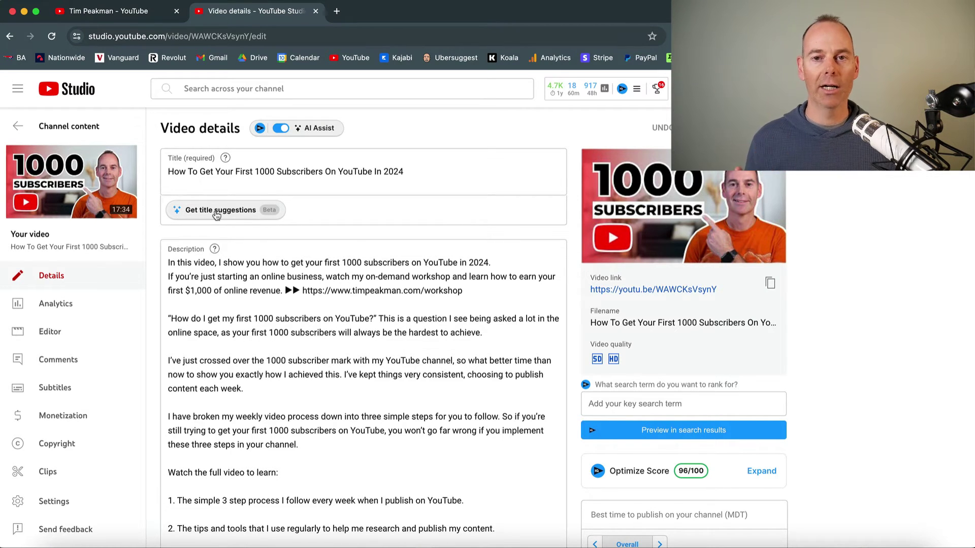
scroll(160, 325, "down", 5)
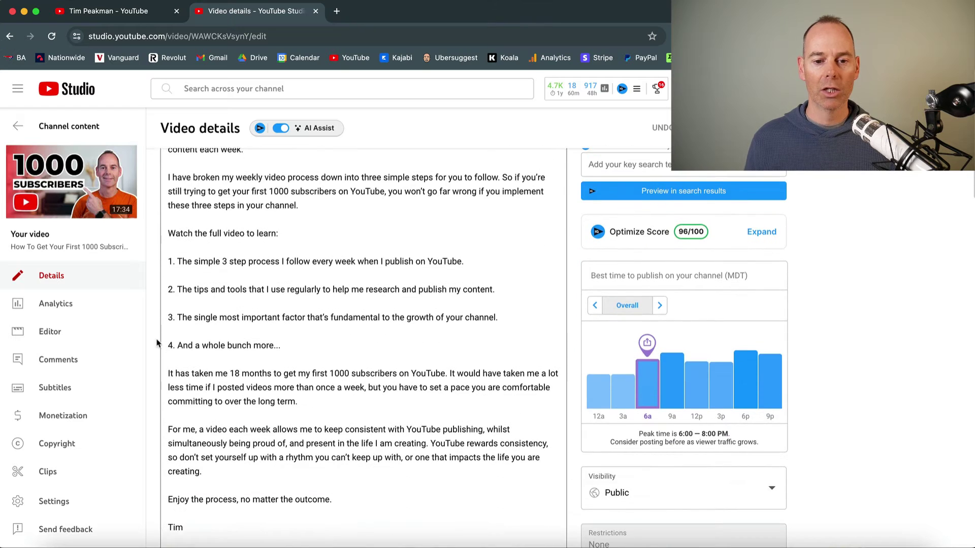
scroll(155, 349, "down", 7)
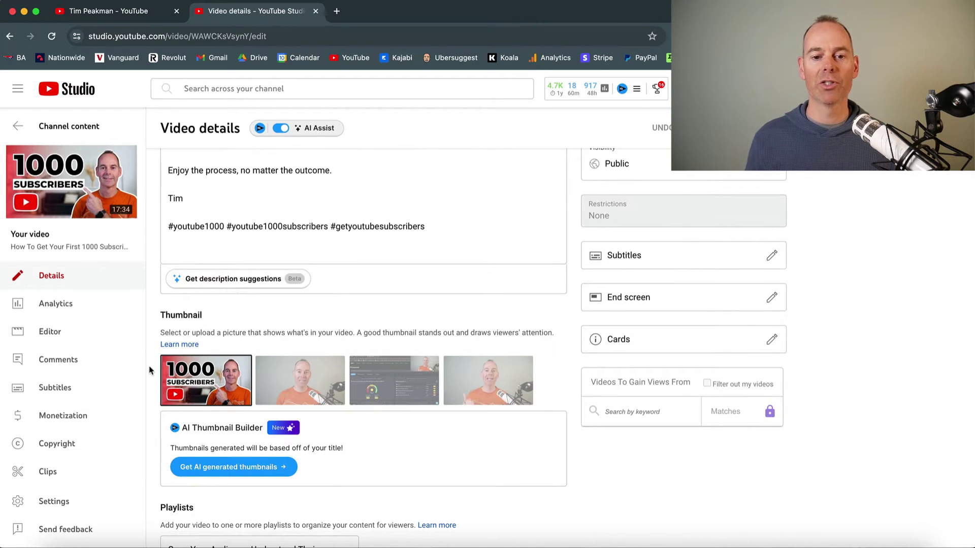
scroll(150, 370, "down", 4)
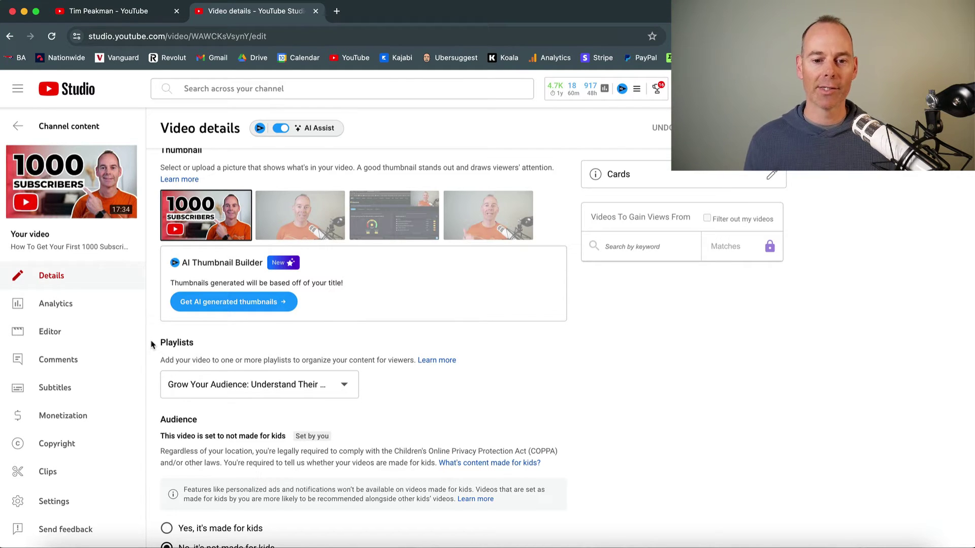
scroll(151, 345, "down", 3)
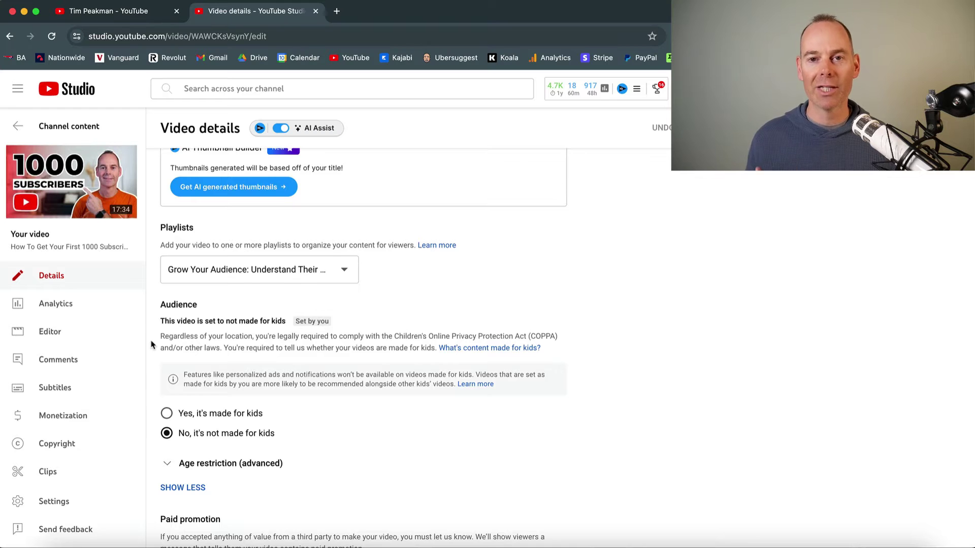
Check the video's 12 vidIQ-scored tags: 477 of 500 characters, top tag scoring 37.5.
scroll(151, 344, "down", 20)
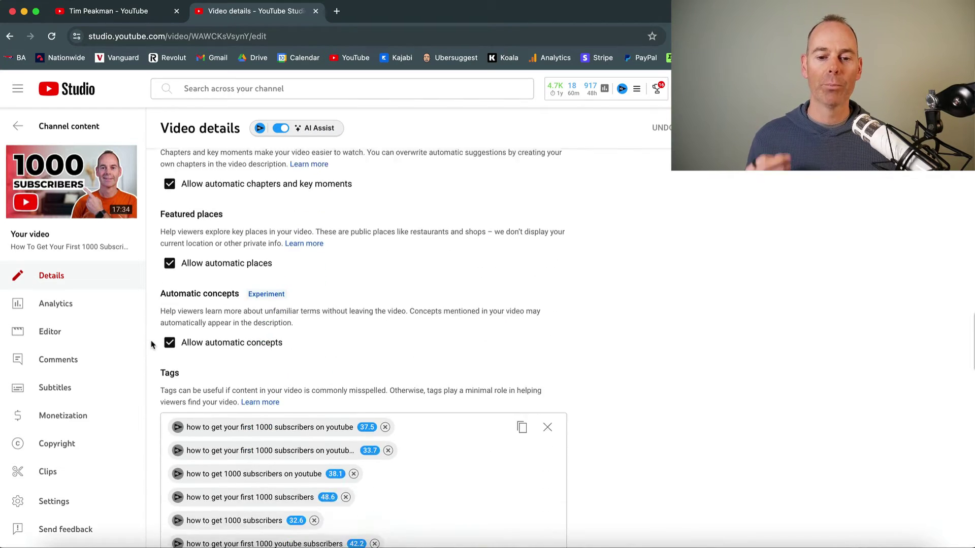
scroll(151, 345, "down", 5)
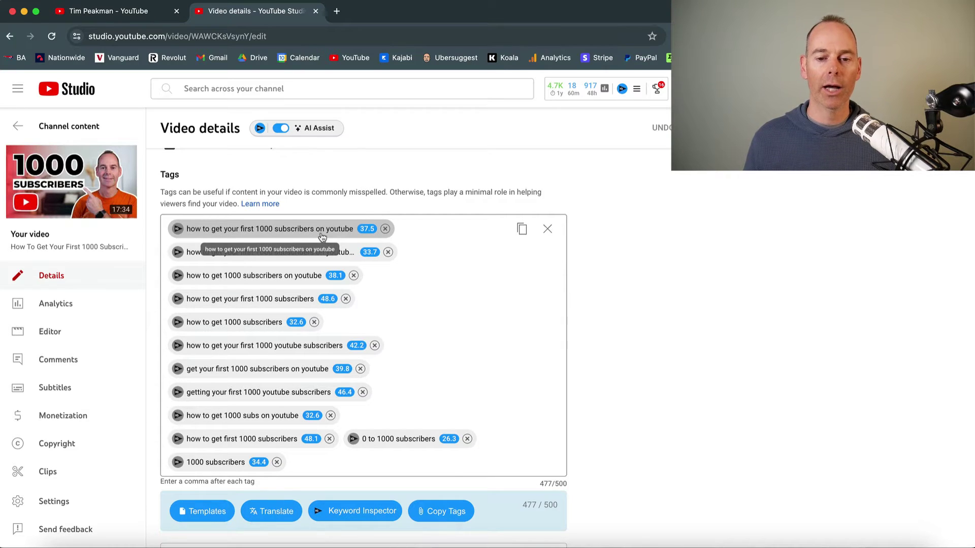
mouse_move(367, 232)
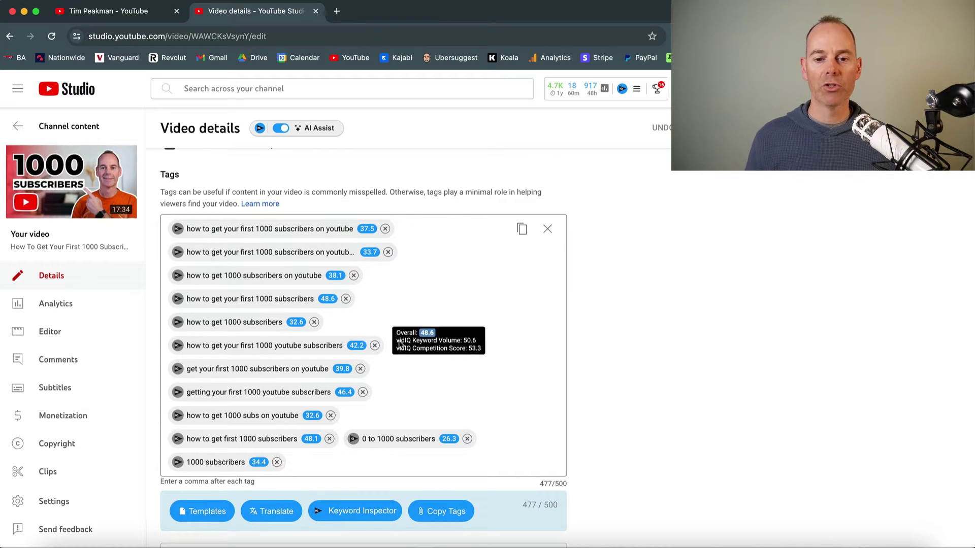
scroll(408, 355, "down", 5)
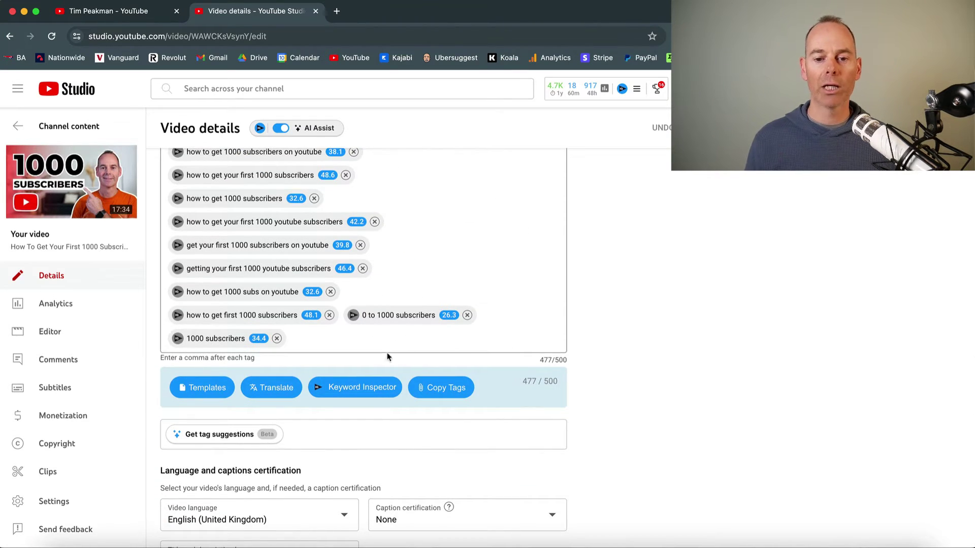
Search Keyword Inspector for 'how to get 1000 subs on youtube', review related keywords, then close it.
left_click(358, 393)
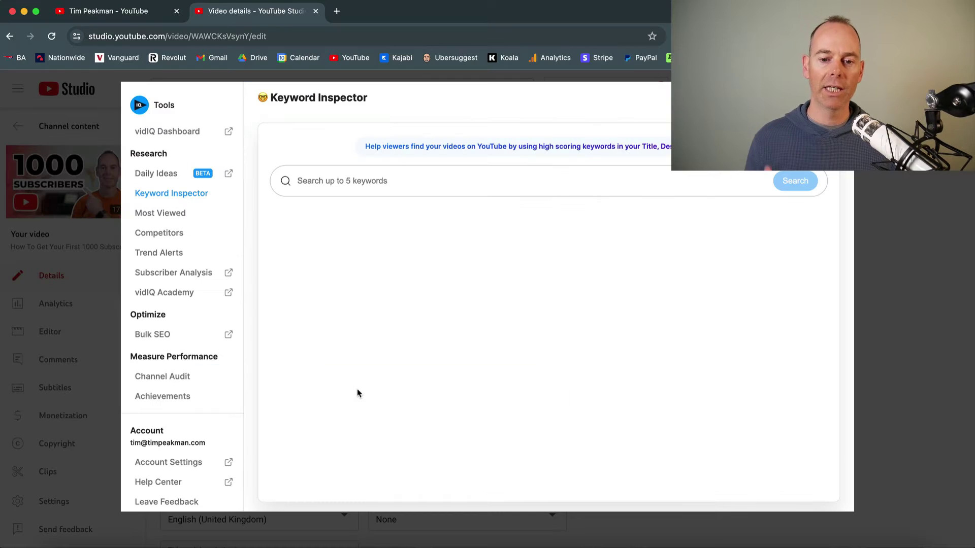
left_click(325, 180)
type("how to get 100")
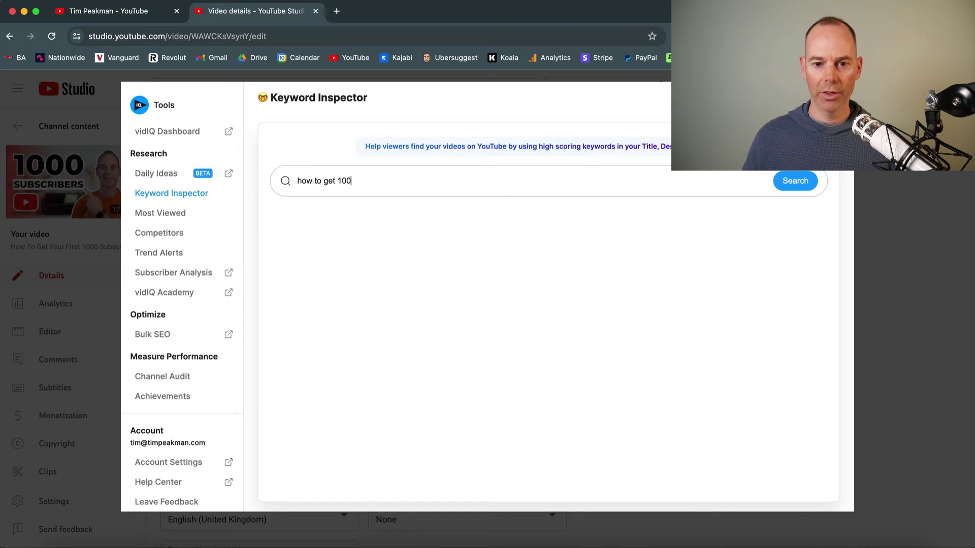
type("0 subs on youtube")
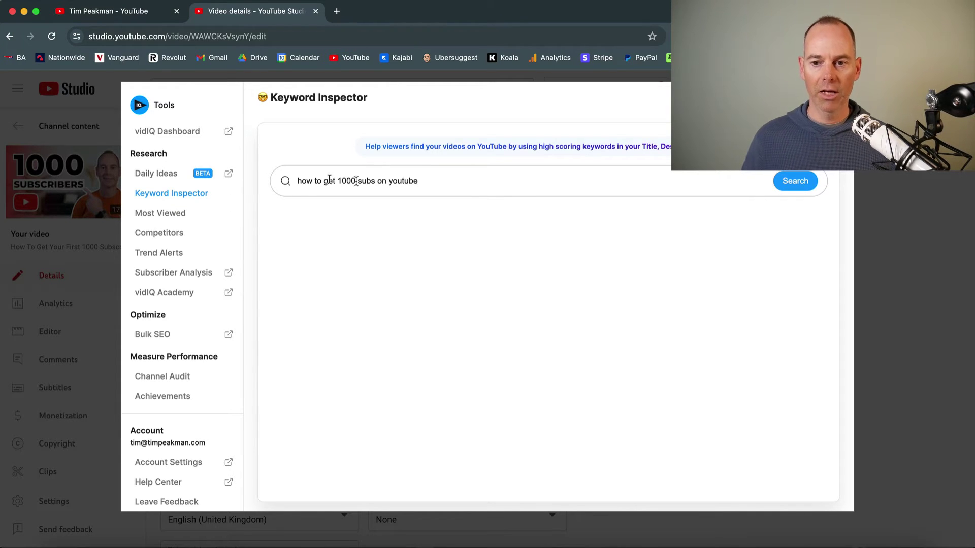
left_click(776, 182)
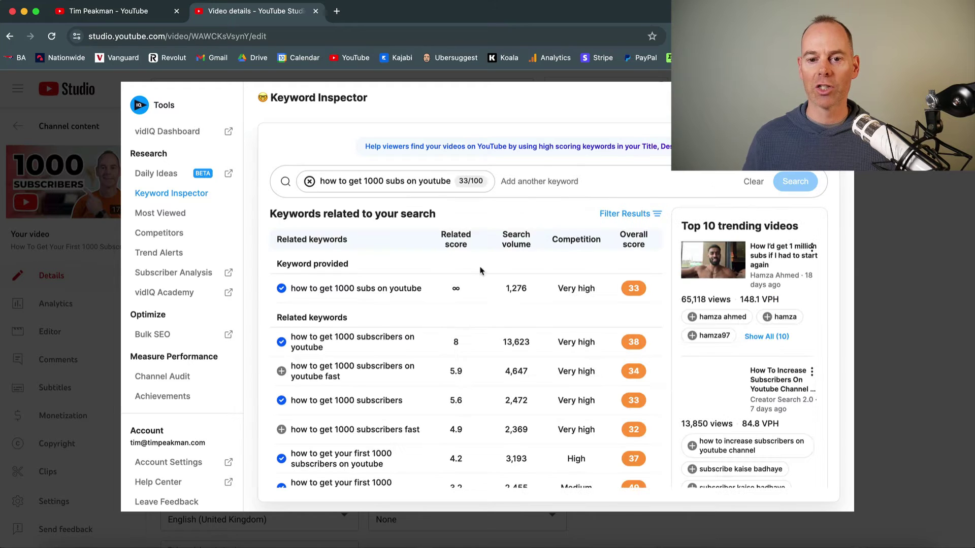
scroll(415, 365, "down", 2)
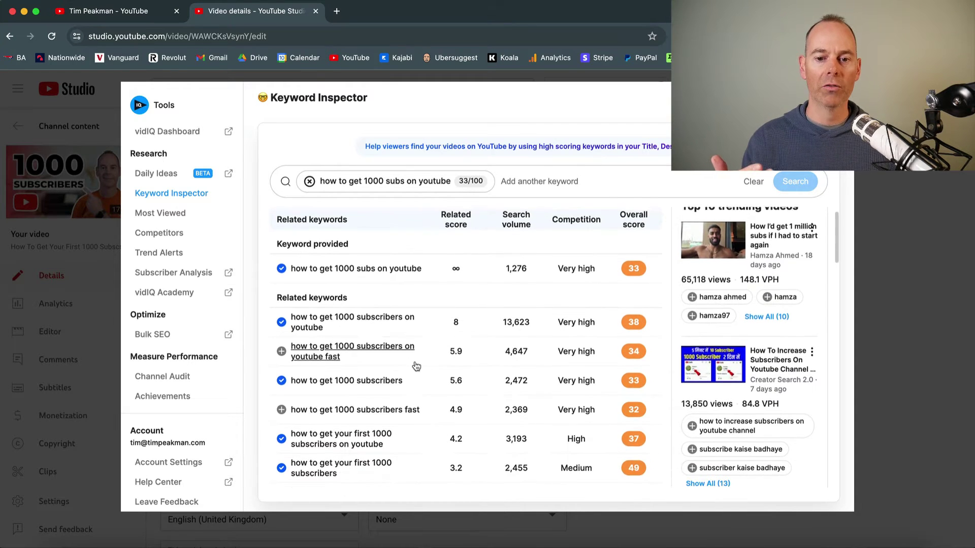
scroll(416, 365, "down", 3)
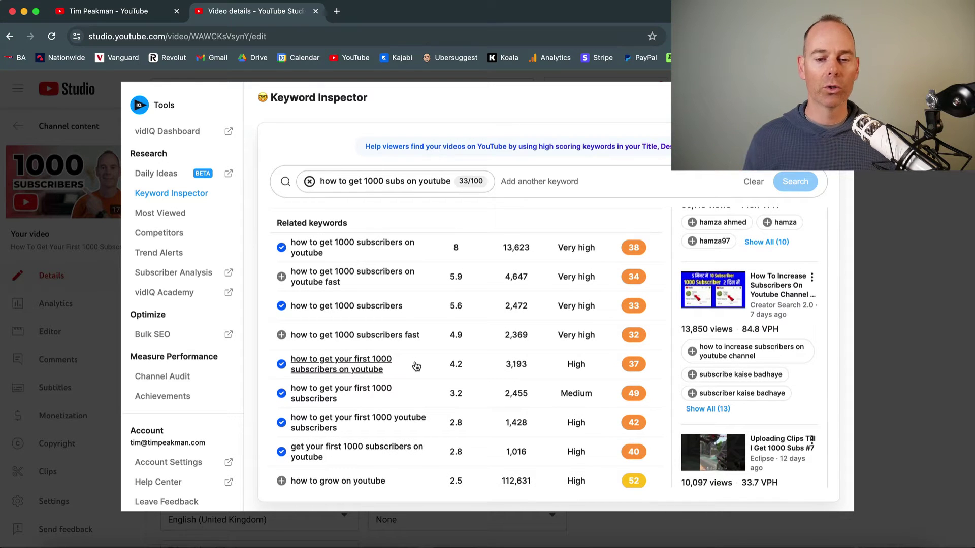
scroll(416, 365, "down", 2)
scroll(415, 366, "down", 3)
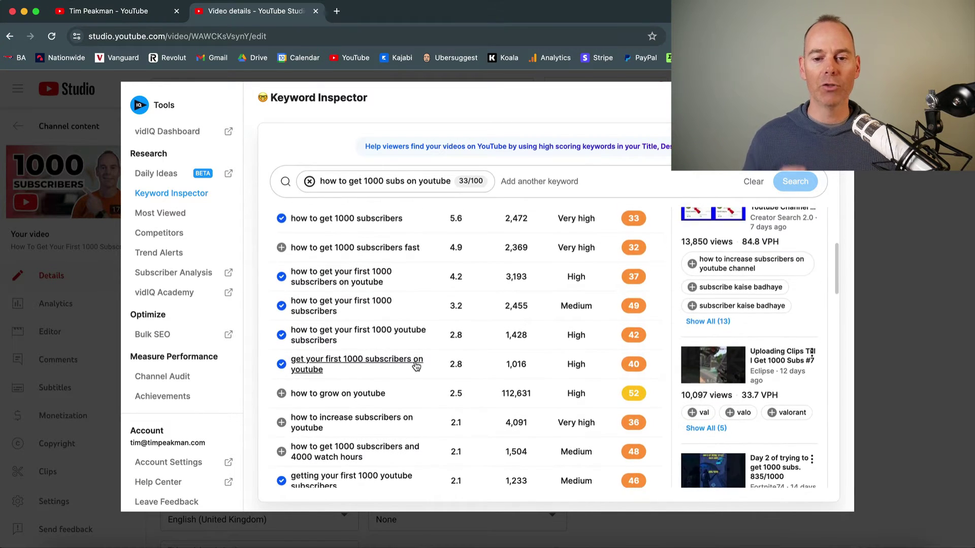
scroll(415, 365, "up", 2)
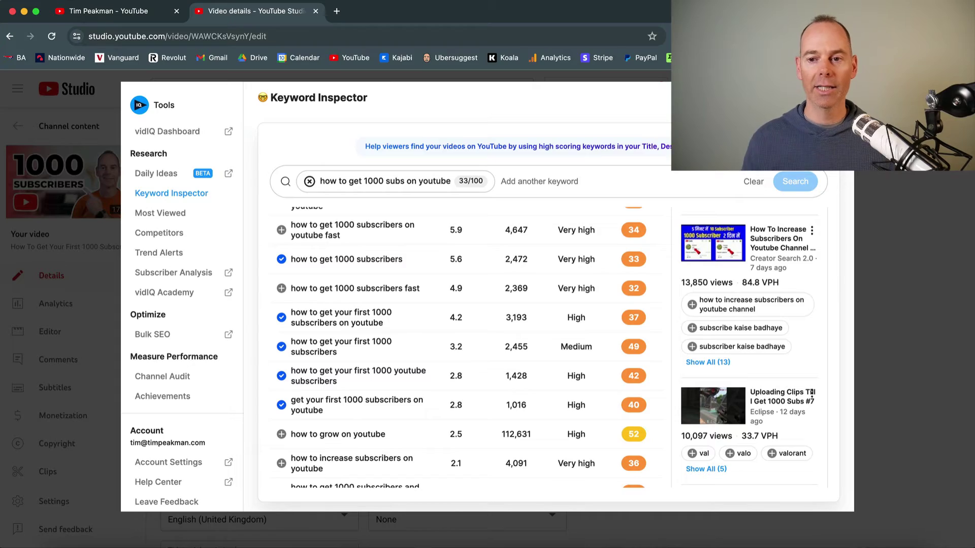
key("Escape")
Expand the Optimize Score checklist: every item passes except video chapters, scoring 96/100.
scroll(674, 232, "up", 10)
scroll(802, 303, "down", 5)
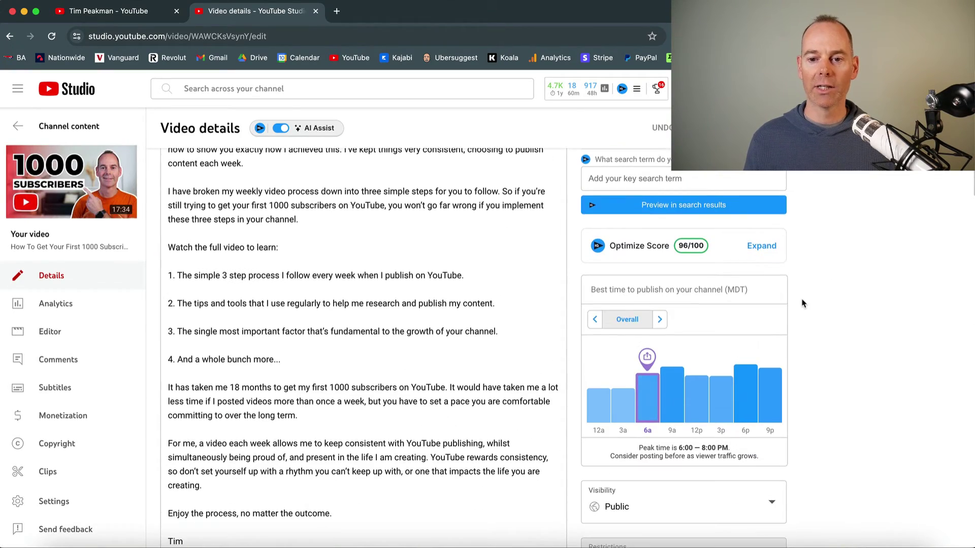
left_click(767, 252)
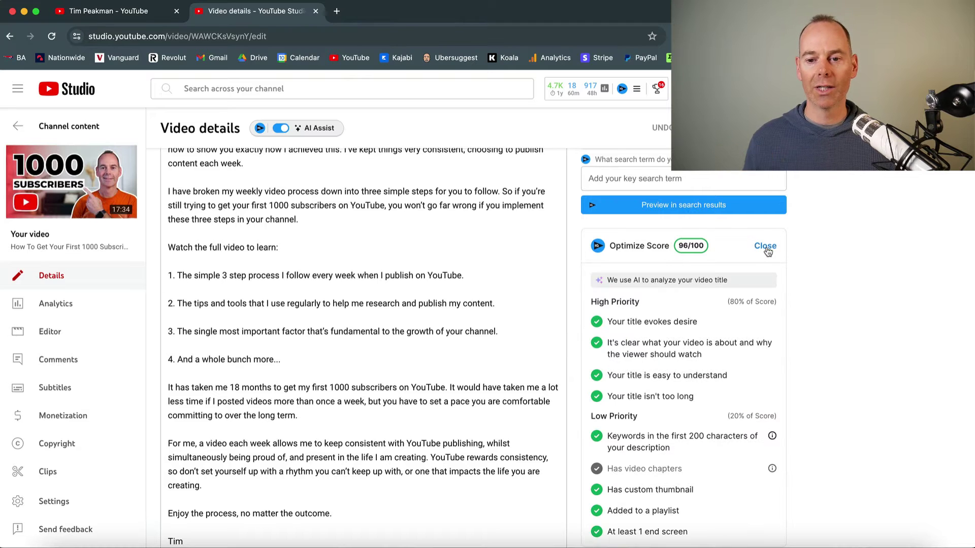
scroll(717, 349, "down", 3)
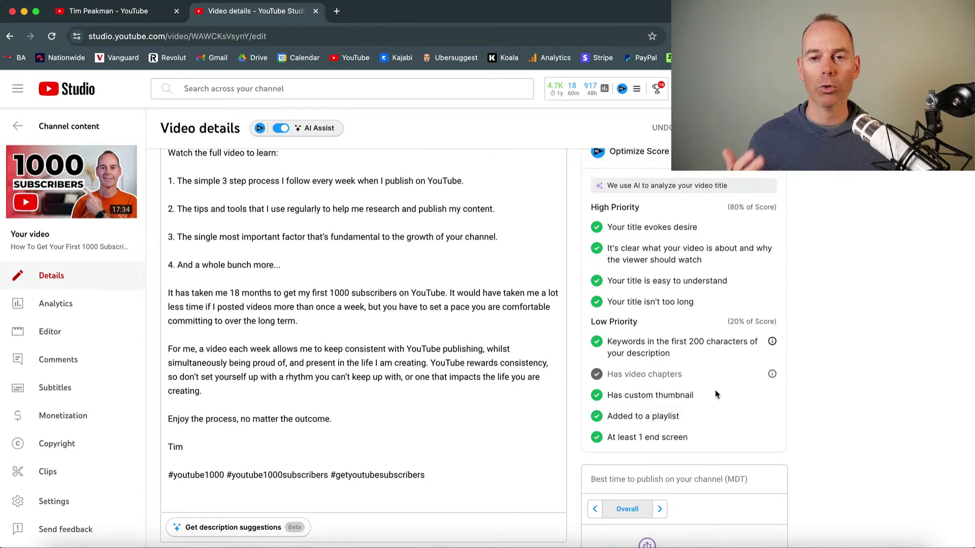
scroll(716, 395, "down", 3)
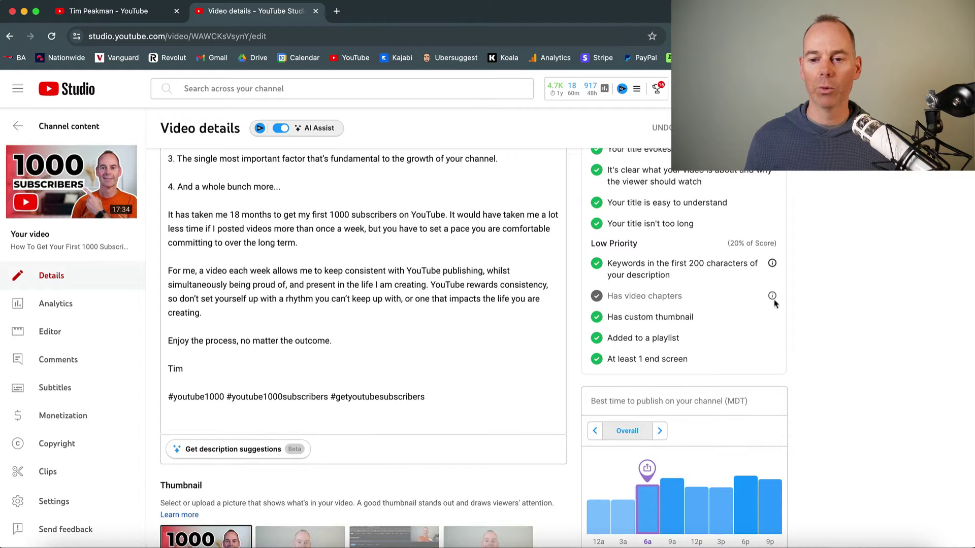
scroll(801, 350, "down", 3)
scroll(800, 350, "down", 8)
scroll(801, 350, "up", 5)
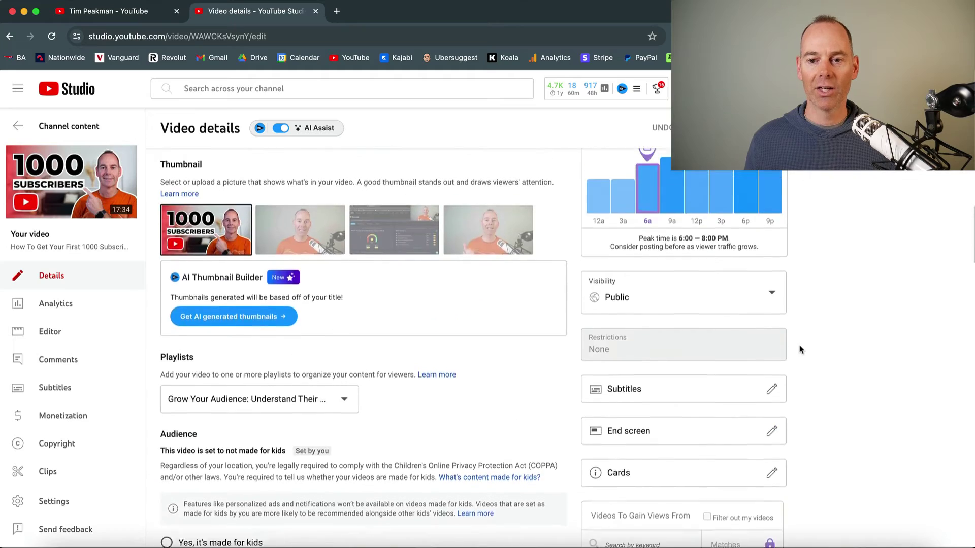
scroll(800, 349, "up", 2)
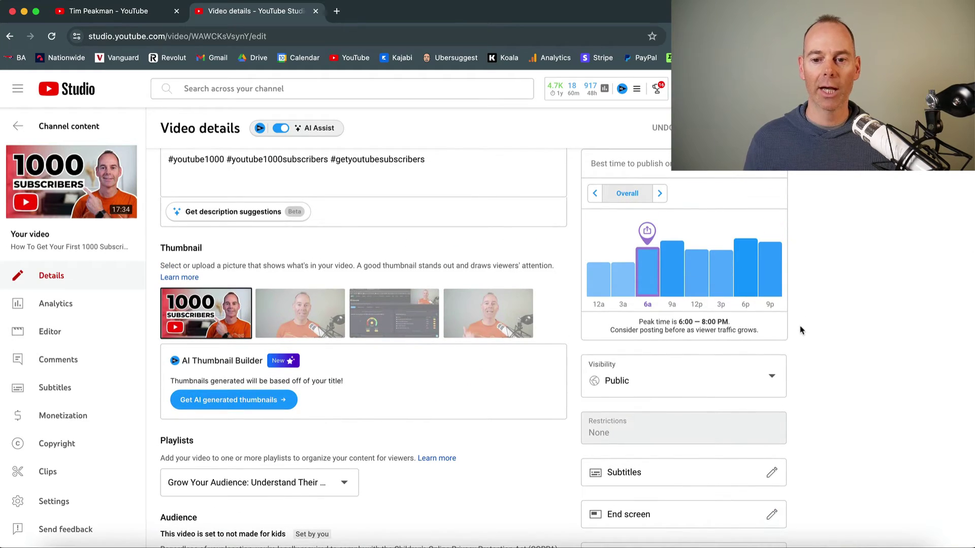
scroll(800, 330, "down", 6)
scroll(801, 330, "up", 10)
scroll(800, 330, "up", 7)
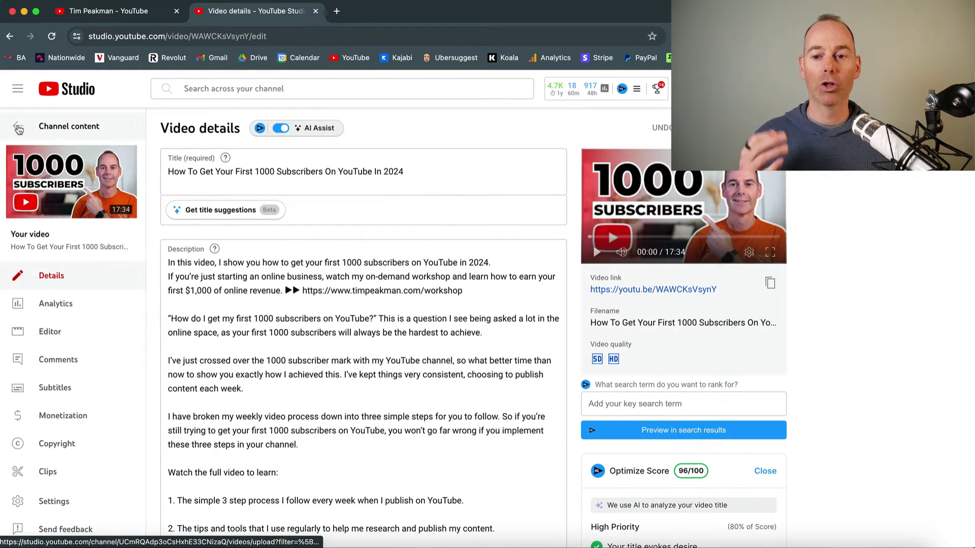
Return to Channel content, then bring up the vidIQ Dashboard showing 2.9K views and +20 subscribers.
left_click(18, 129)
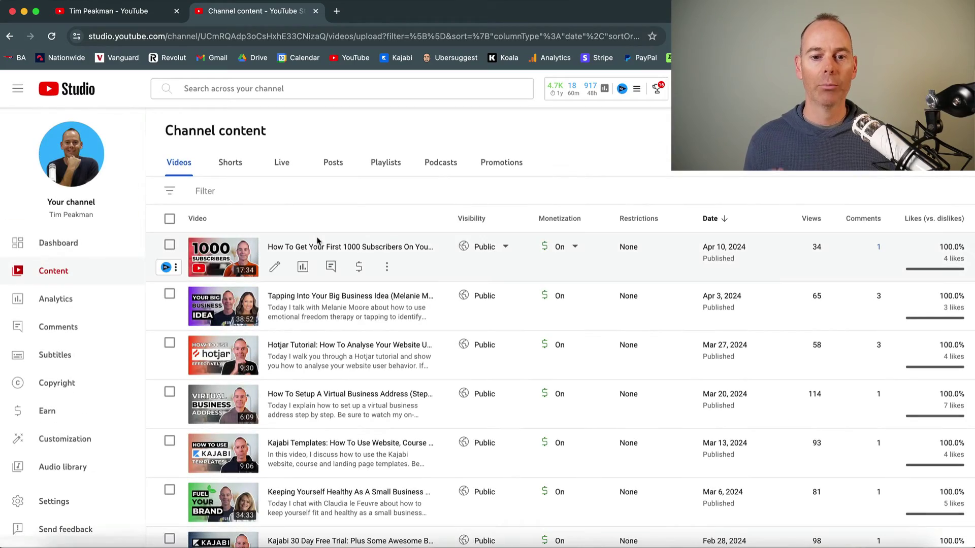
key("ctrl+Up")
left_click(355, 211)
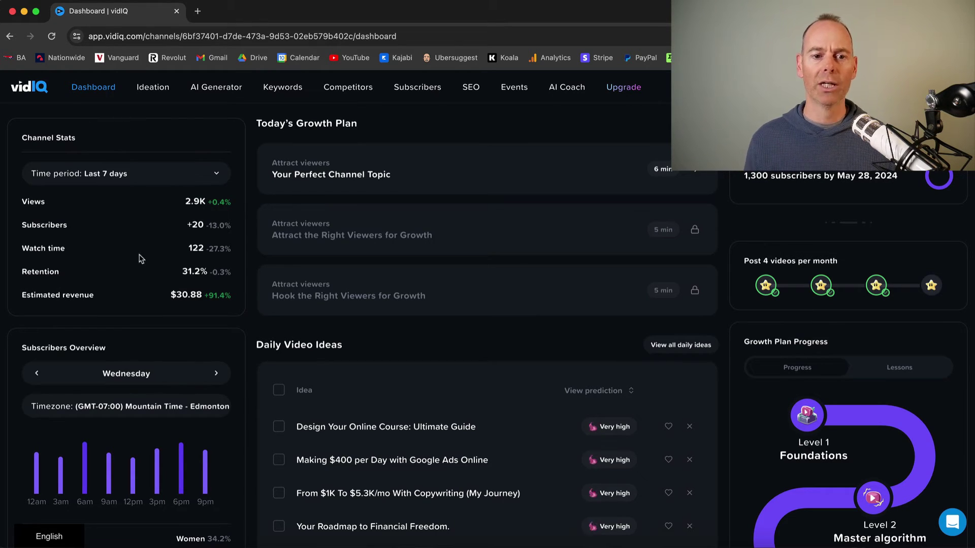
scroll(140, 292, "down", 3)
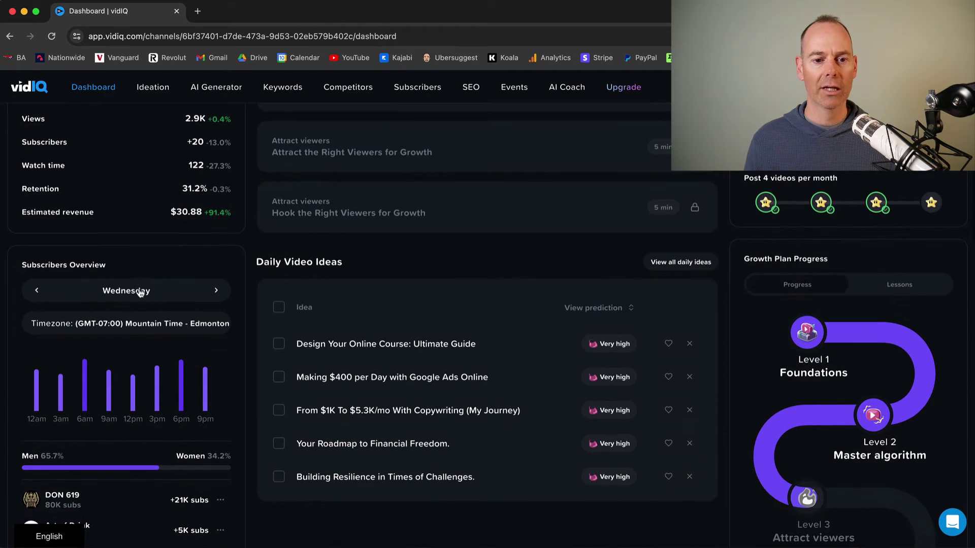
scroll(245, 350, "up", 3)
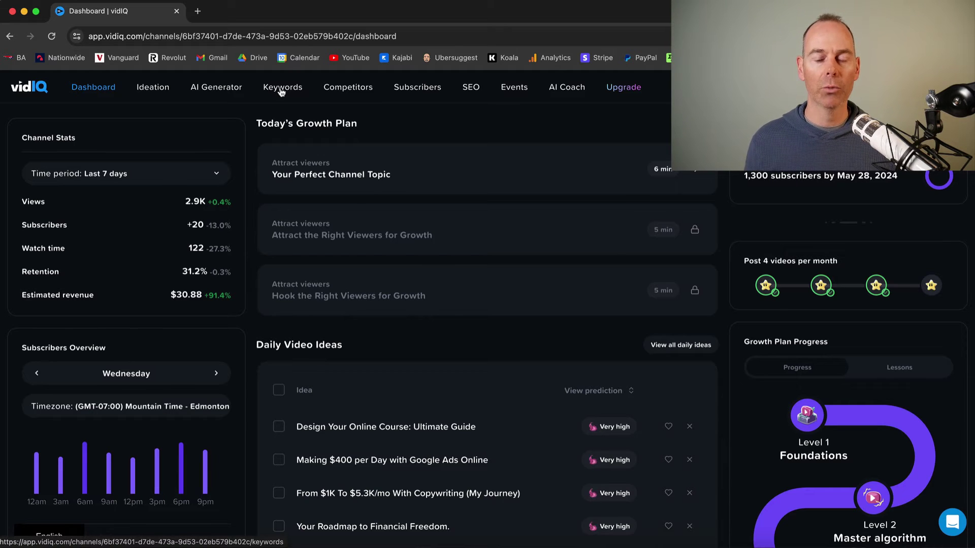
Run the AI Generator on 'kajabi sales pages' and review its three thumbnails and 1:15 voiceover.
left_click(151, 90)
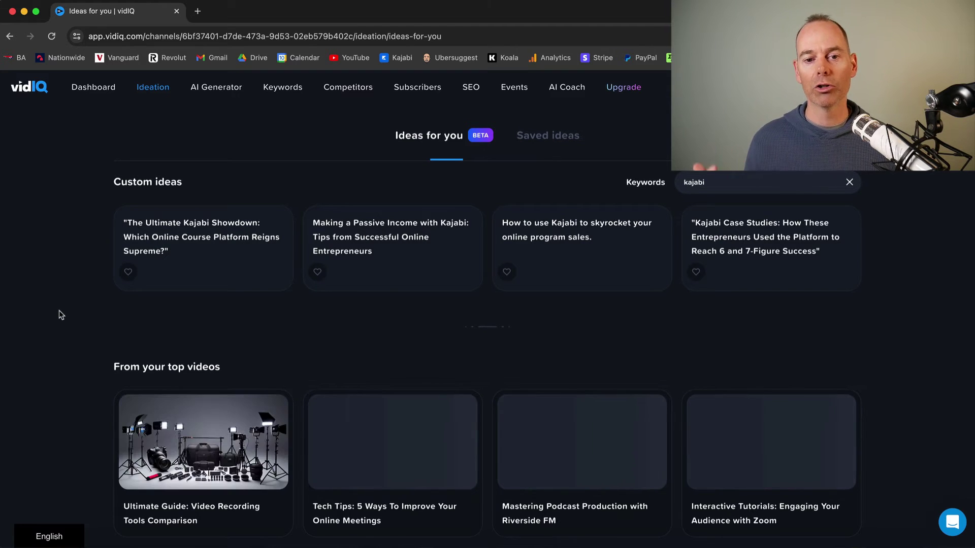
left_click(215, 90)
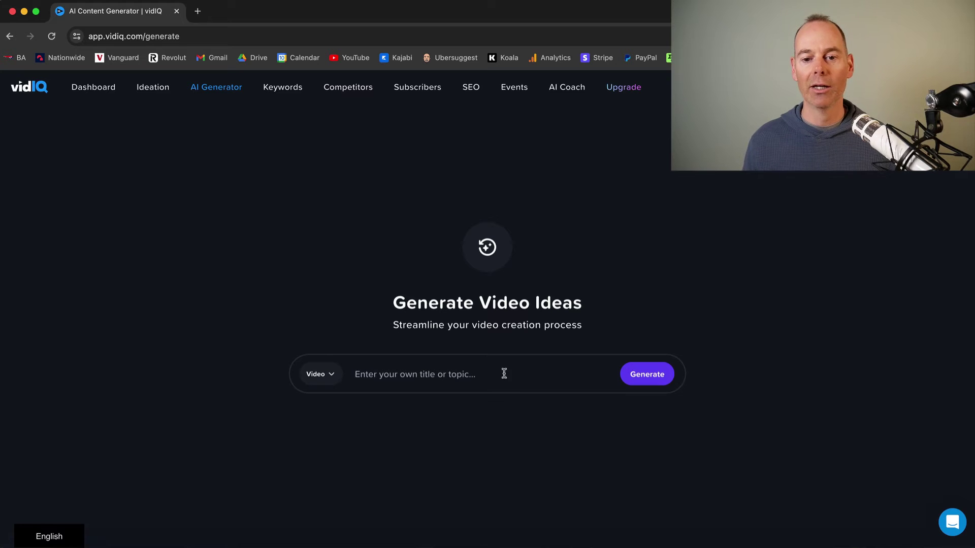
left_click(471, 376)
type("kajabi sales pages")
key("Return")
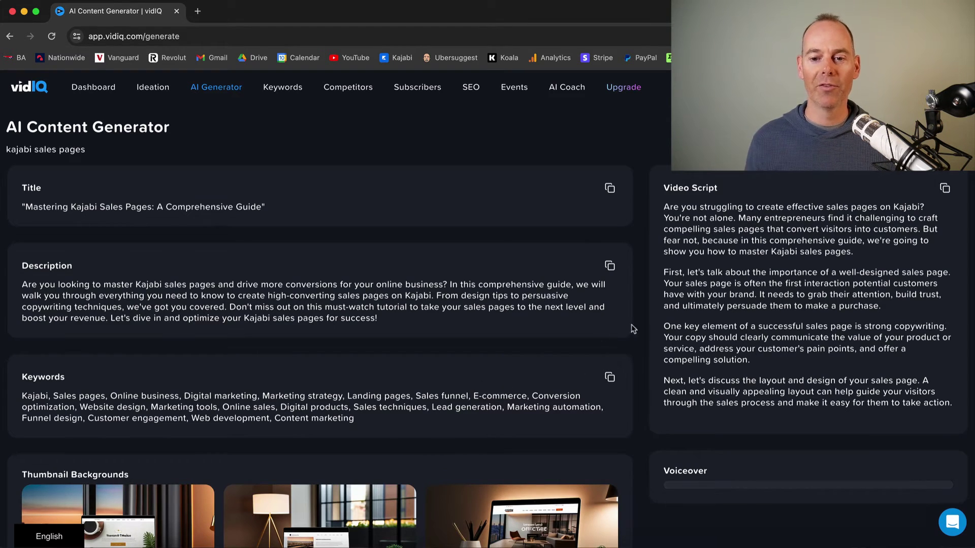
scroll(638, 333, "down", 2)
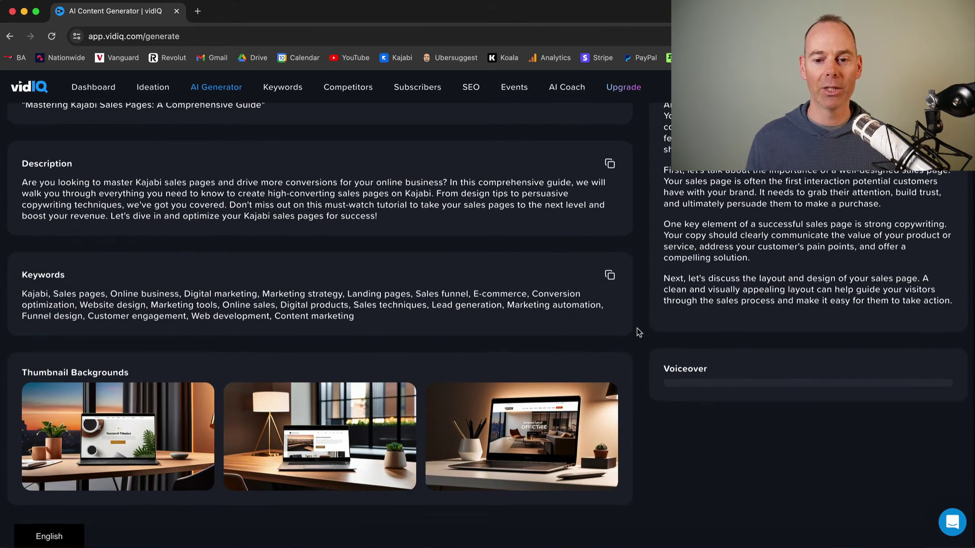
mouse_move(492, 415)
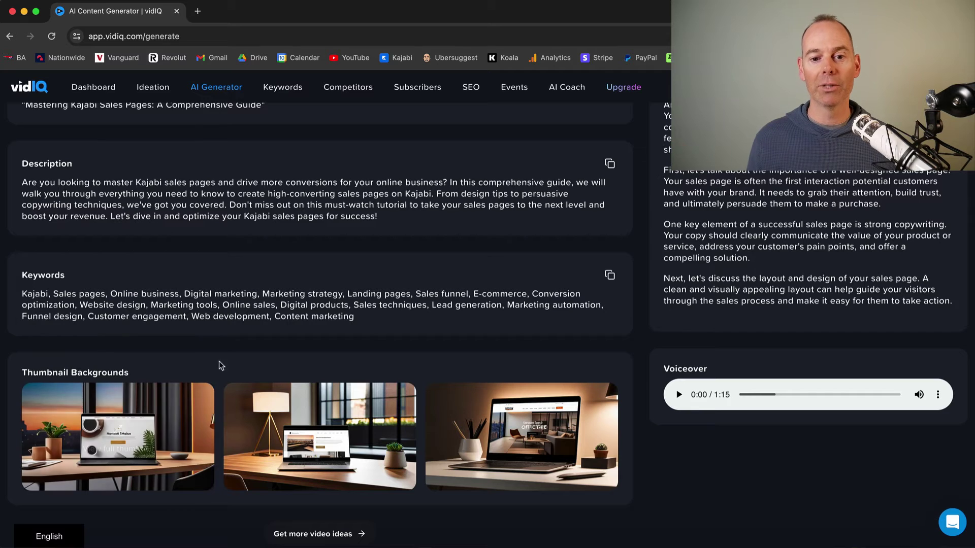
scroll(226, 356, "up", 2)
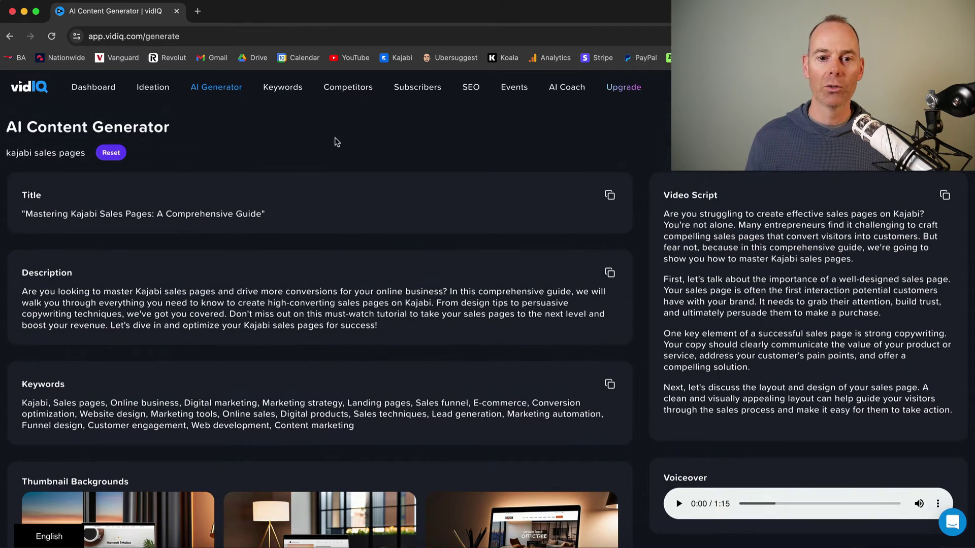
Ask the AI Coach 'what video should I create next to grow my channel?', then return to Keywords.
left_click(295, 90)
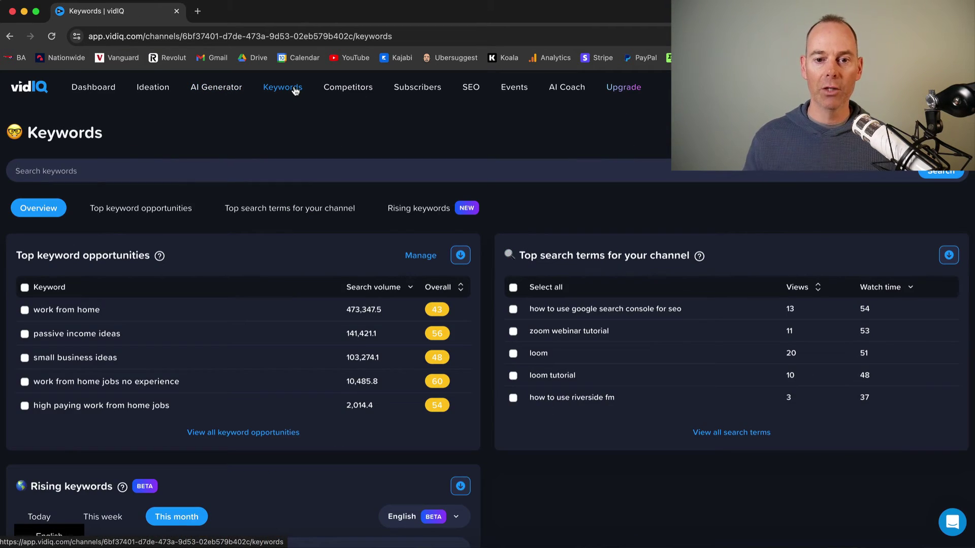
left_click(553, 90)
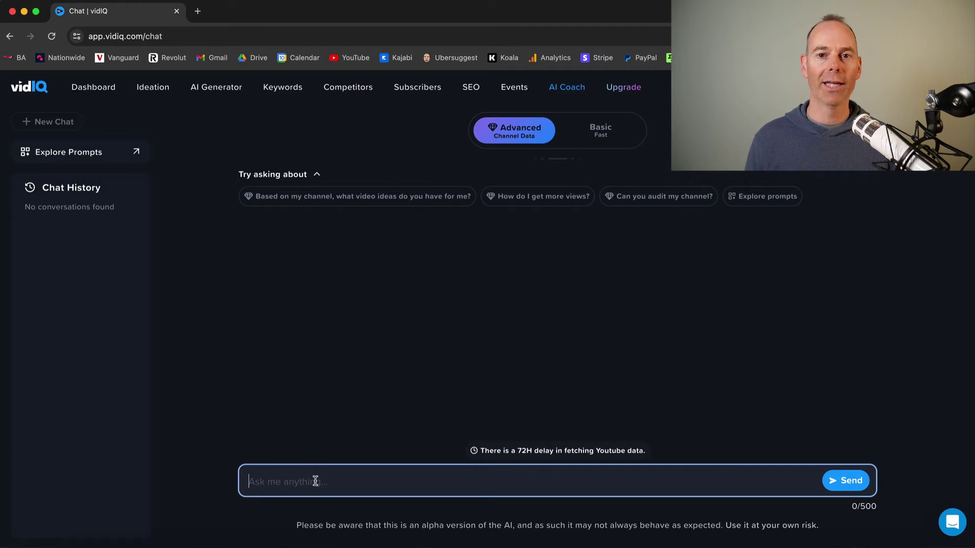
type("what video should I create ")
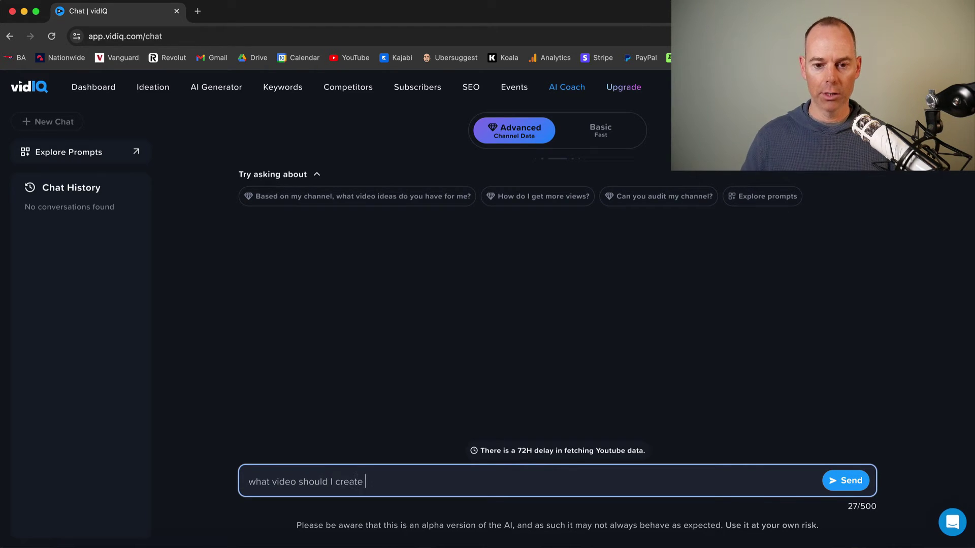
type("next to gro")
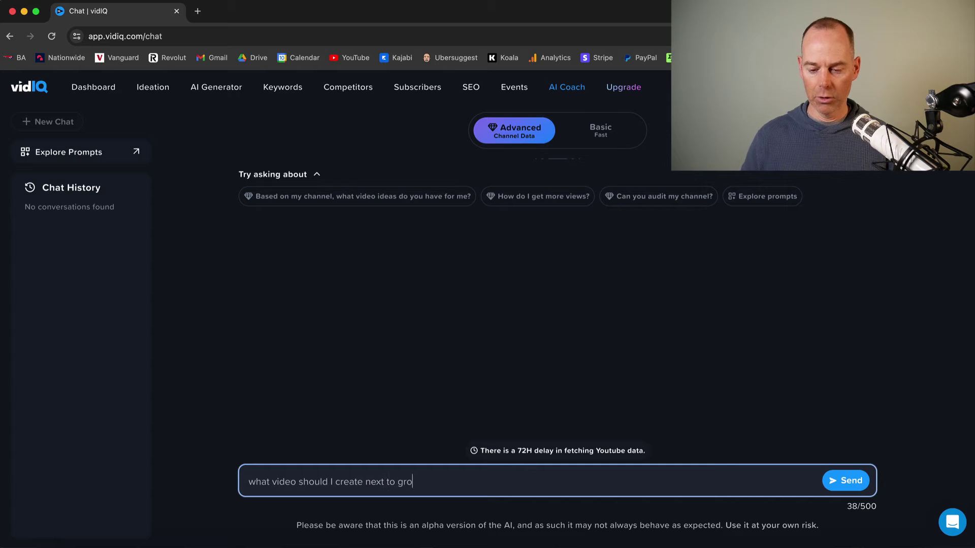
type("w my channe")
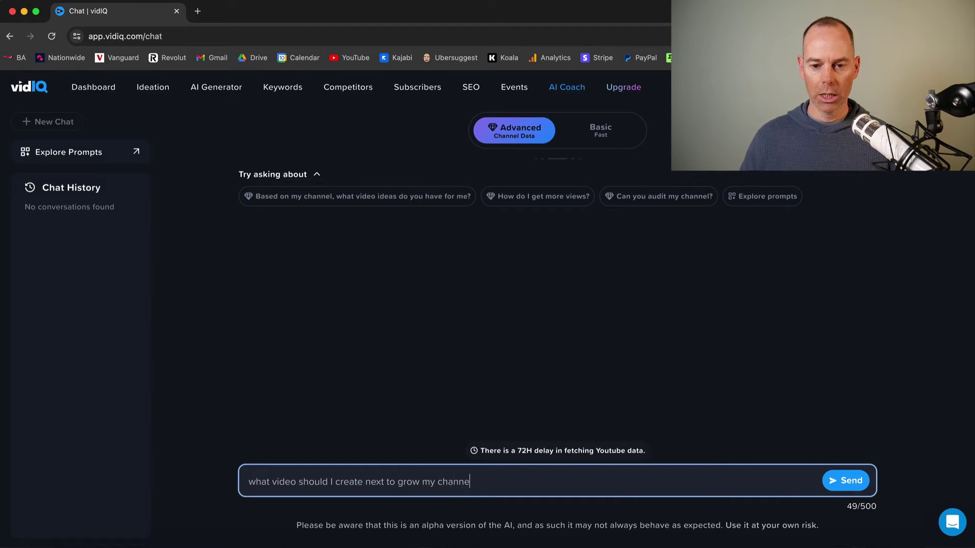
type("l?")
key("Return")
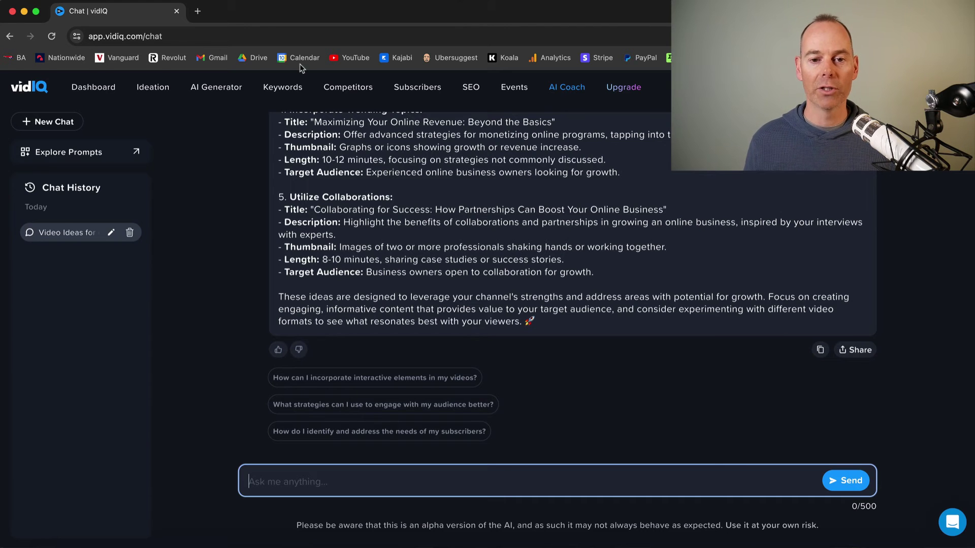
left_click(281, 90)
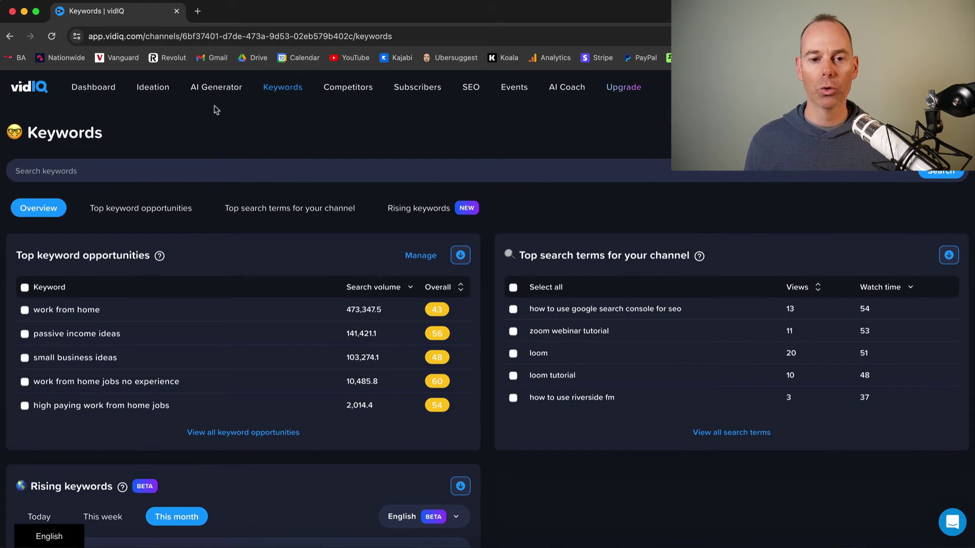
Search YouTube in a new incognito tab for 'how to use vidiq for your youtube videos'.
left_click(198, 10)
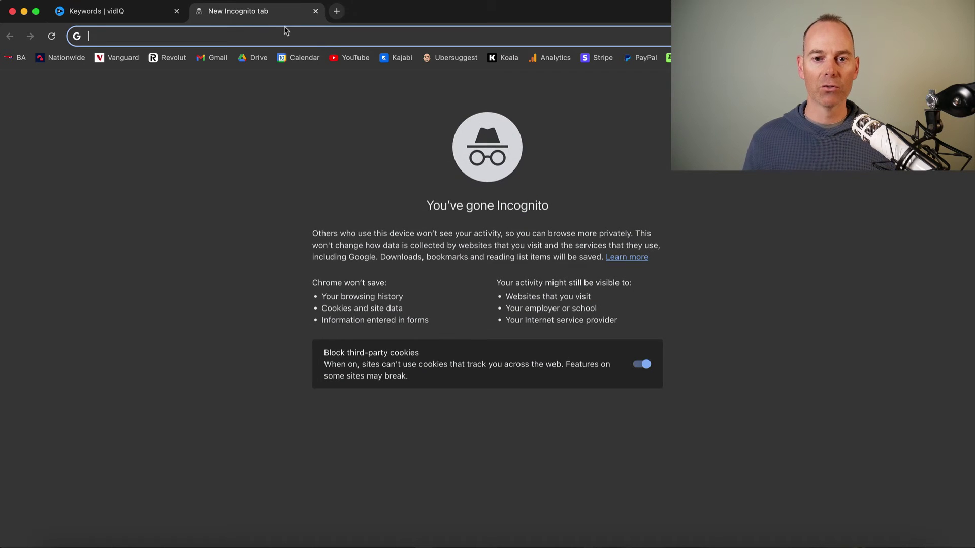
left_click(349, 57)
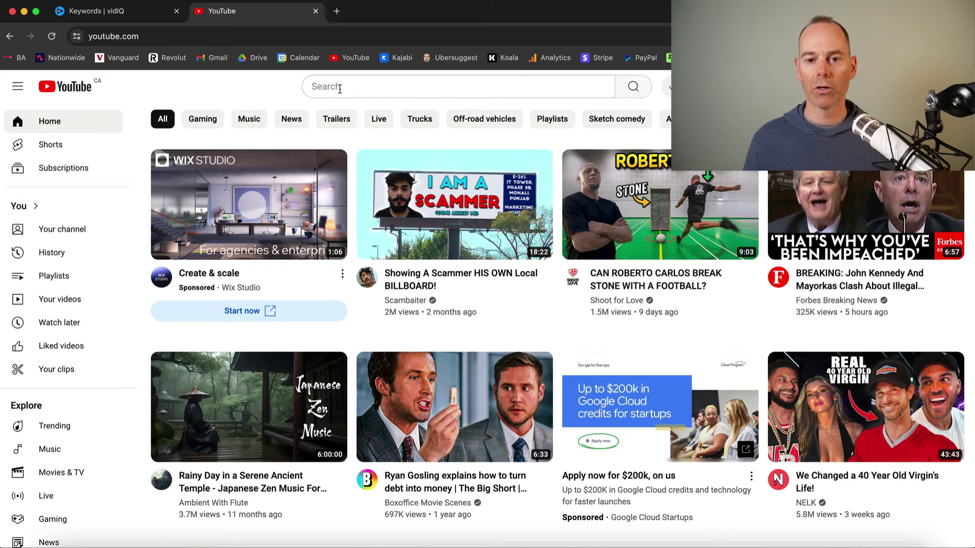
left_click(340, 88)
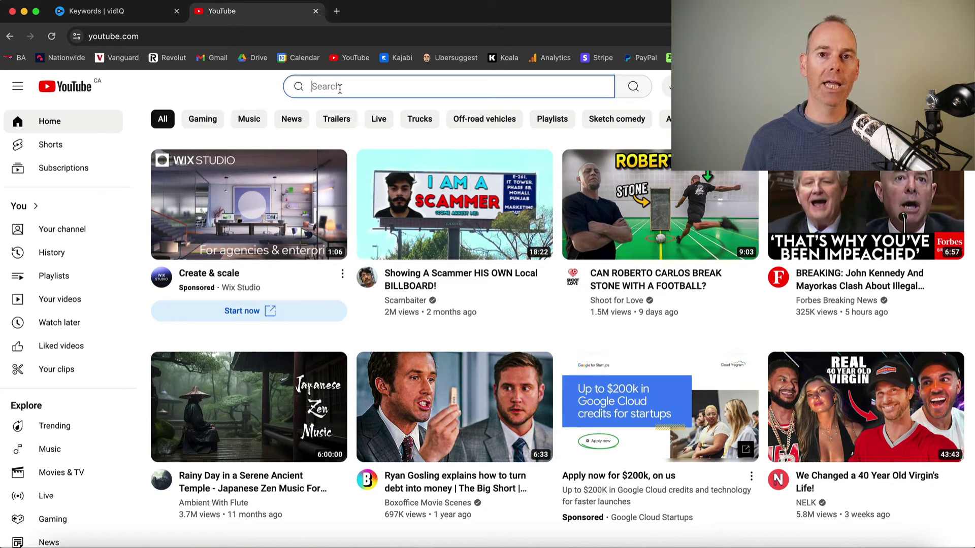
type("how to ")
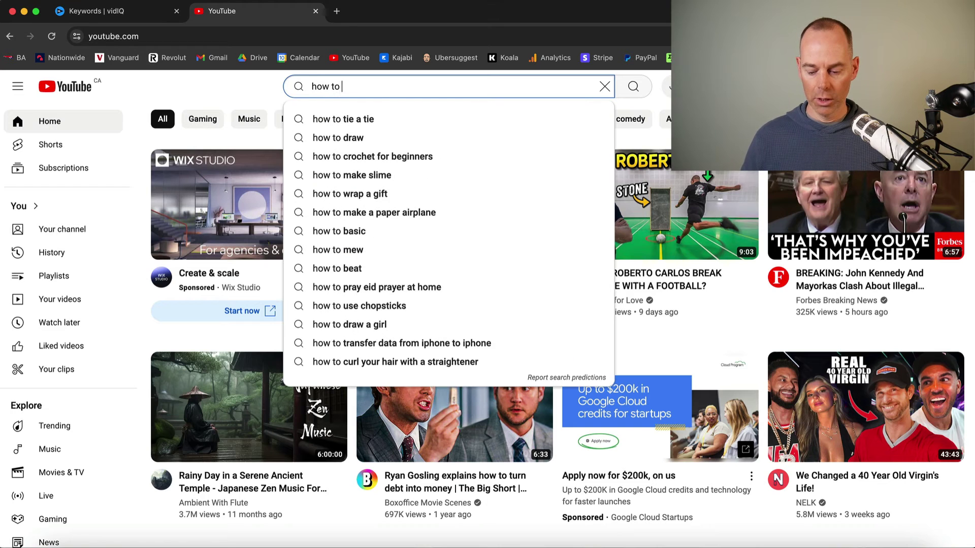
type("use the vidiq")
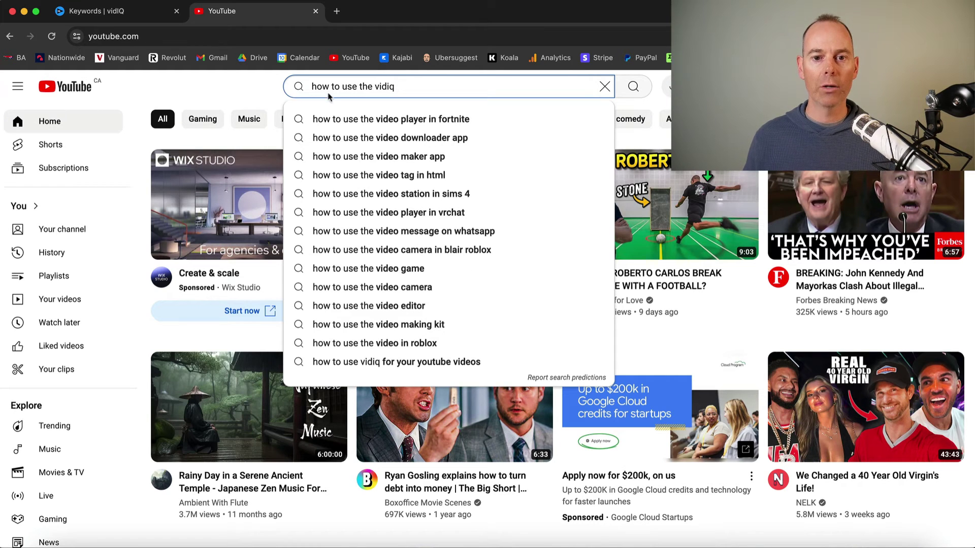
double_click(365, 87)
key("BackSpace")
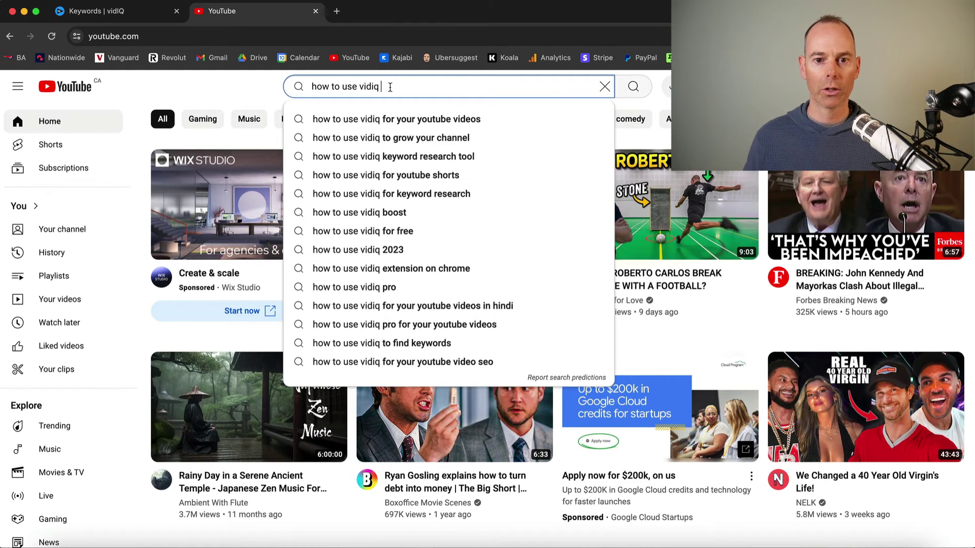
type("for")
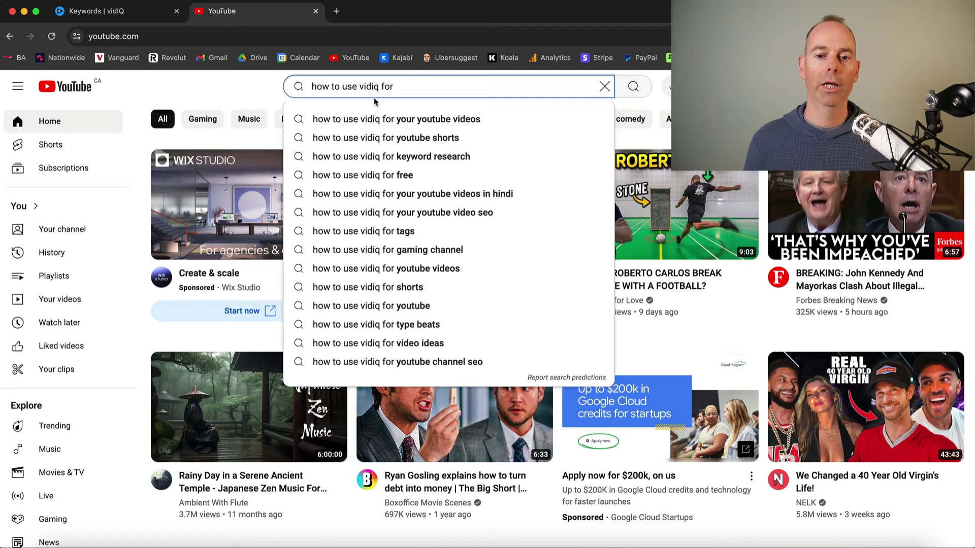
left_click(409, 120)
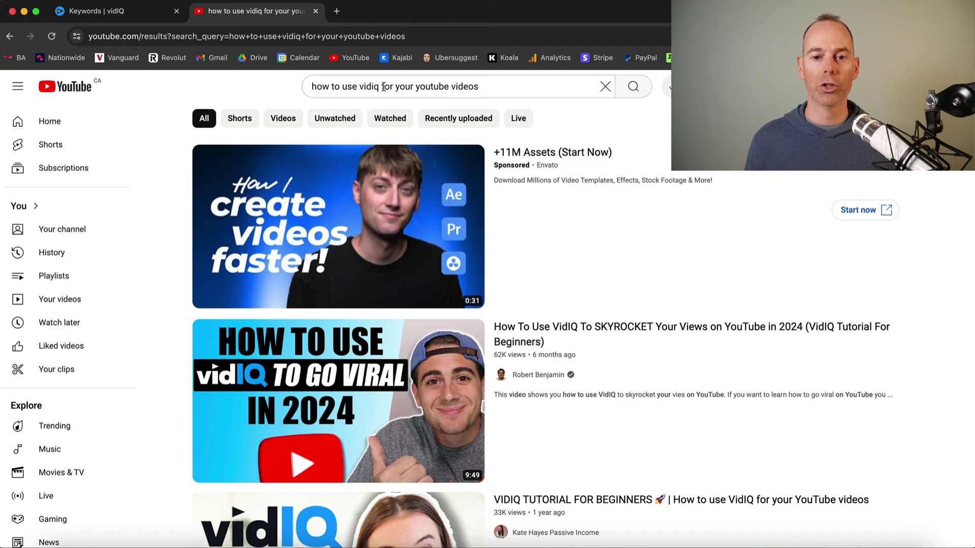
Select the search query for copying and browse the vidIQ tutorial results.
triple_click(383, 87)
key("super+c")
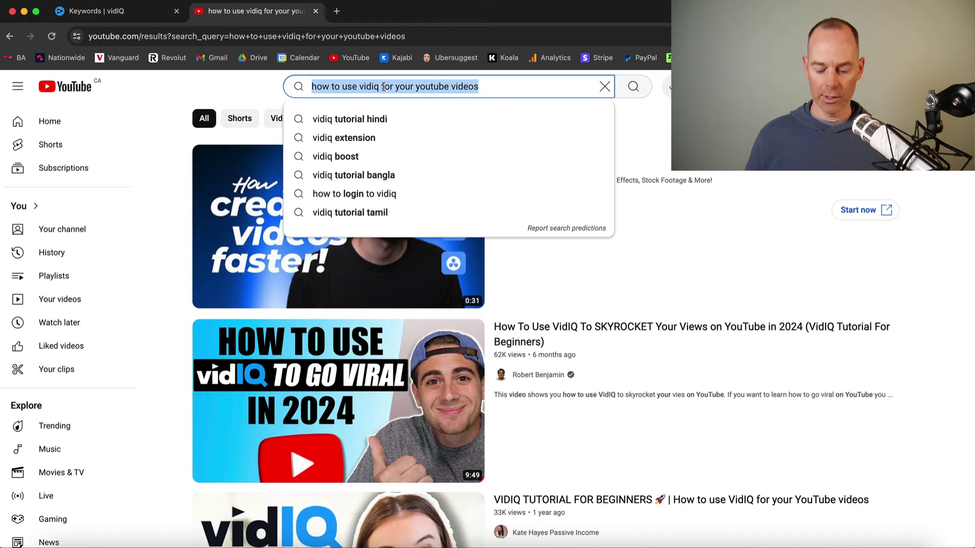
left_click(238, 96)
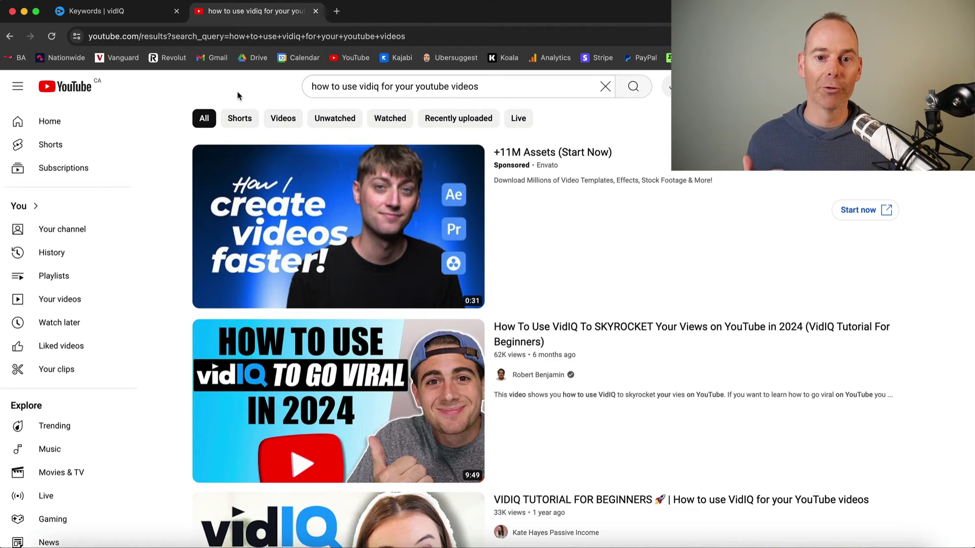
scroll(178, 211, "down", 3)
scroll(177, 211, "down", 3)
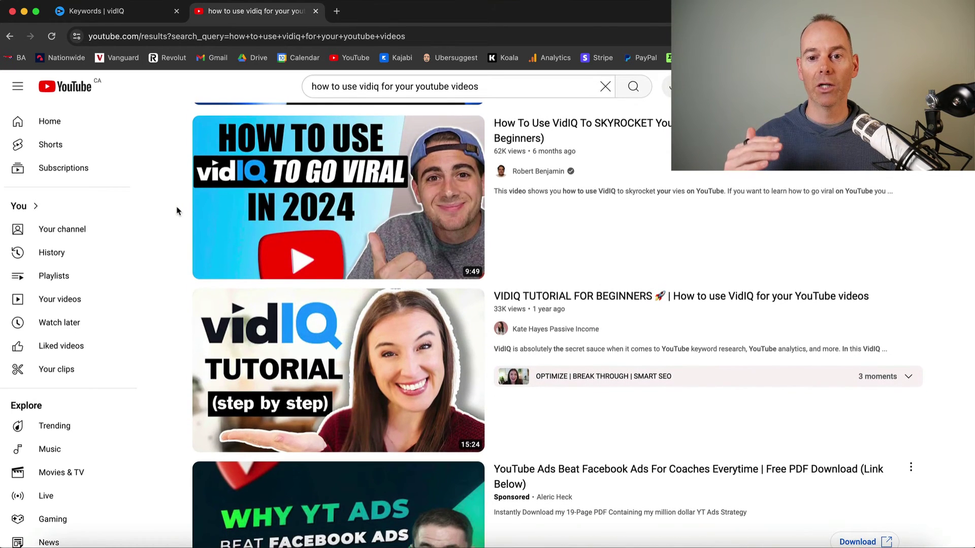
scroll(177, 211, "up", 5)
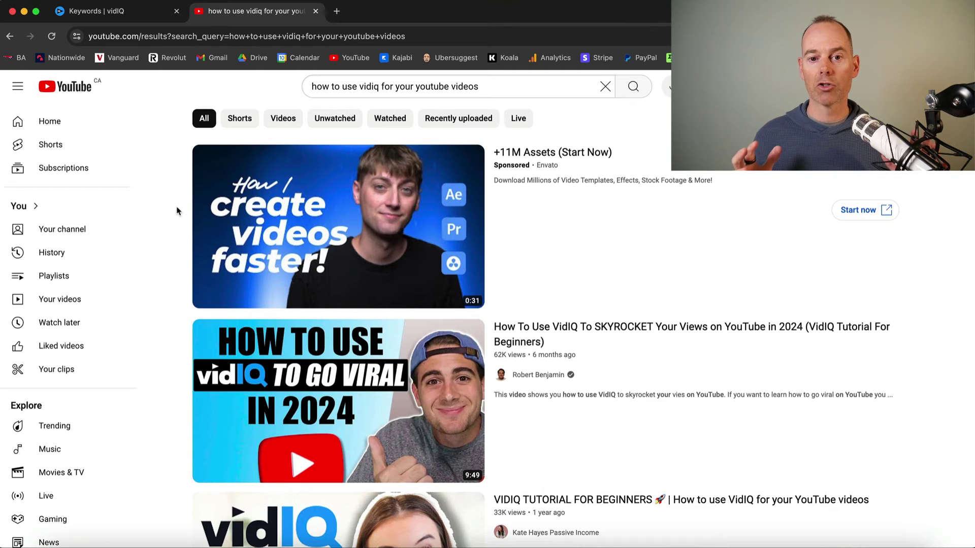
scroll(176, 210, "down", 8)
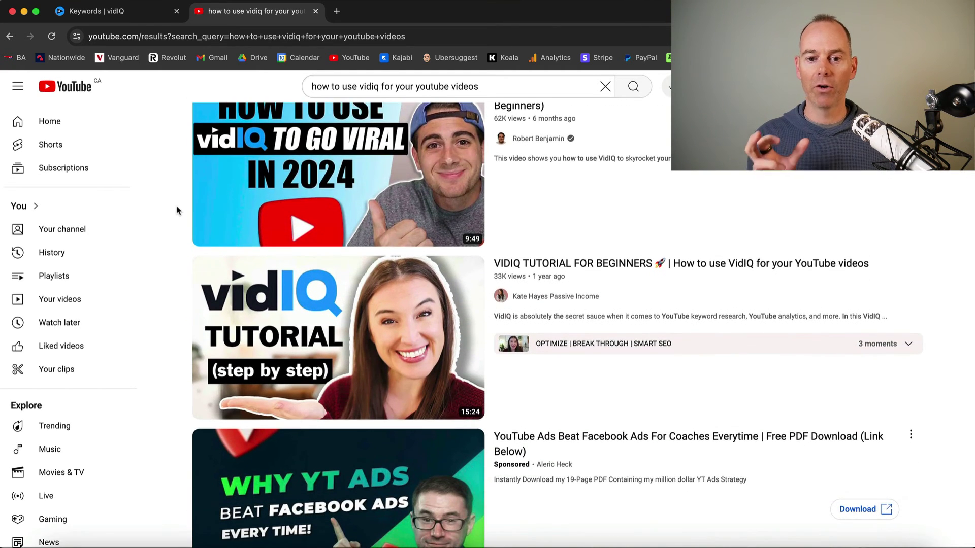
scroll(176, 211, "up", 8)
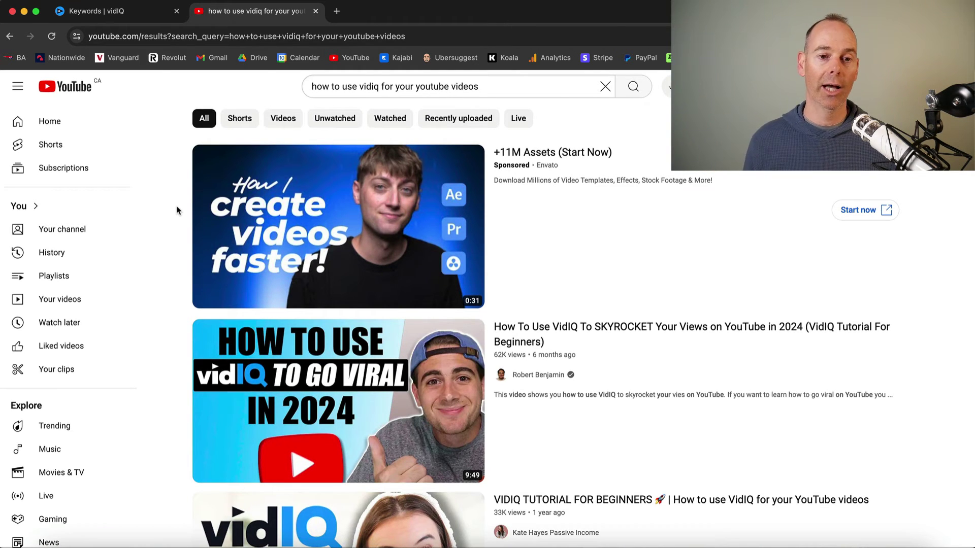
Look up 'how to use vidiq for your youtube videos' in vidIQ Keywords: score 60, 33,871 searches.
left_click(136, 17)
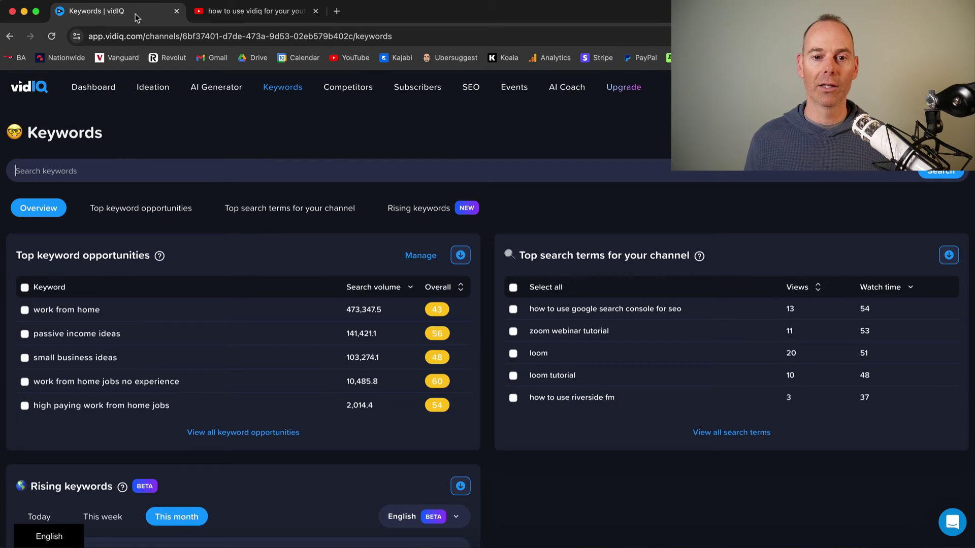
left_click(134, 170)
key("super+v")
key("Return")
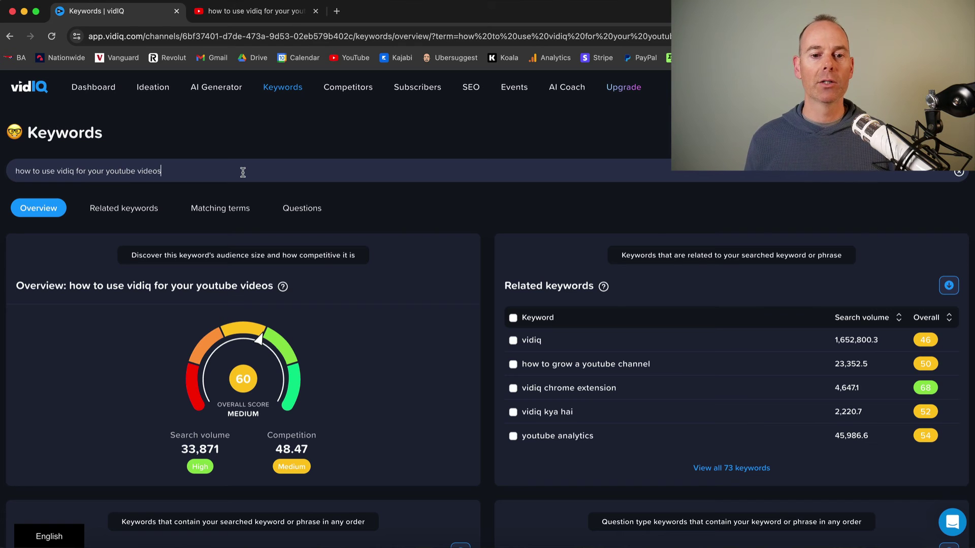
left_click(242, 173)
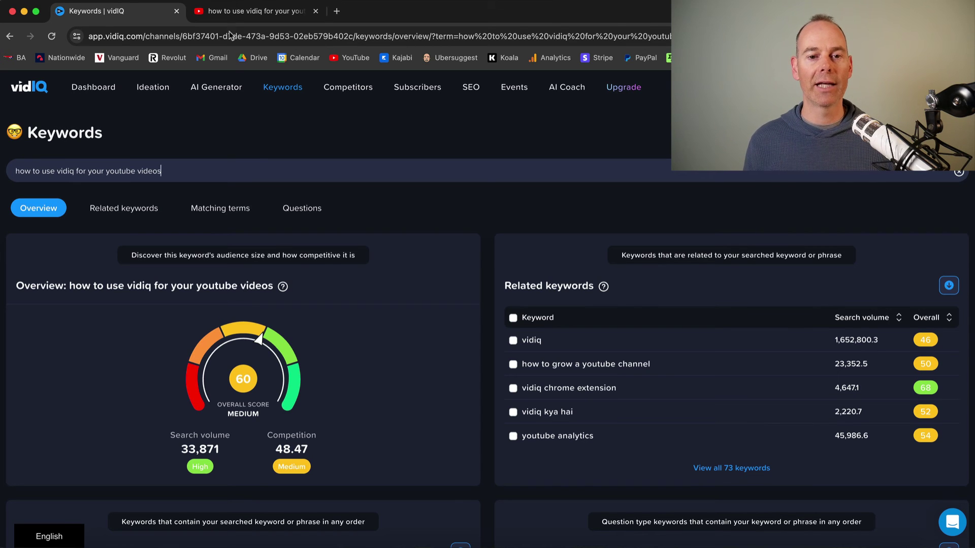
Scroll through YouTube's vidIQ tutorial results (62K, 33K, 59K views) and back to the top.
left_click(243, 11)
scroll(175, 314, "down", 8)
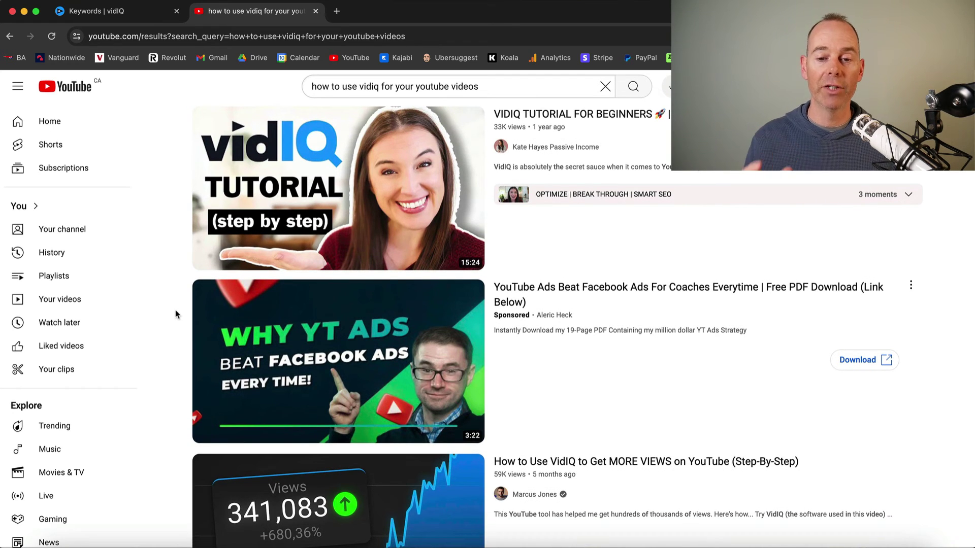
scroll(175, 311, "up", 8)
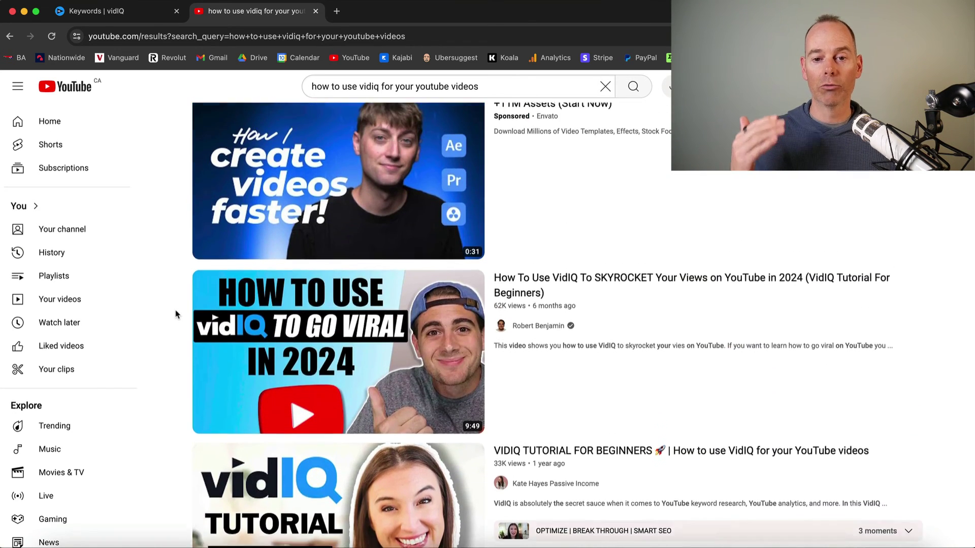